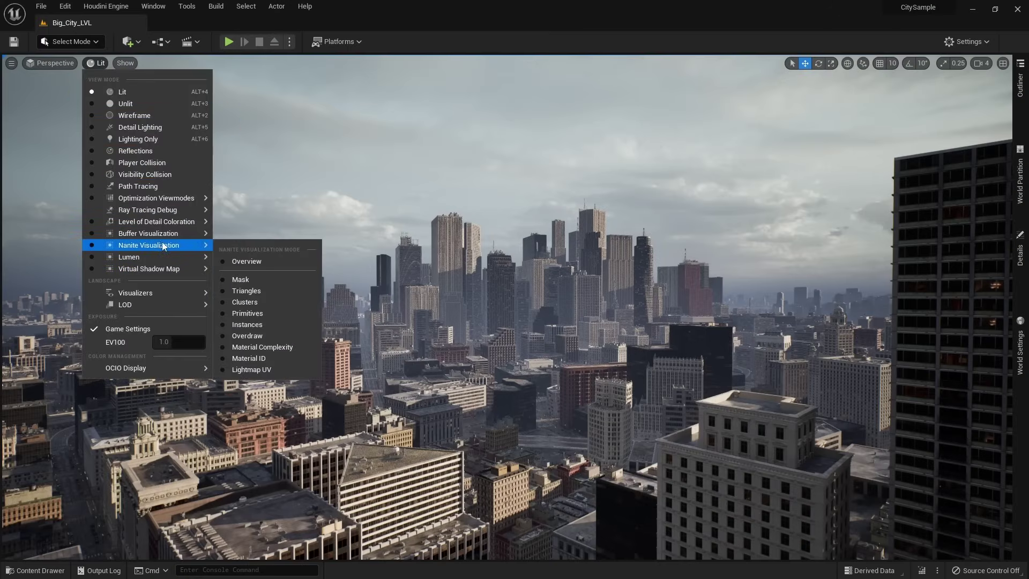
Switch the viewport to Nanite Visualization > Triangles to reveal the city's triangle density.
click(248, 291)
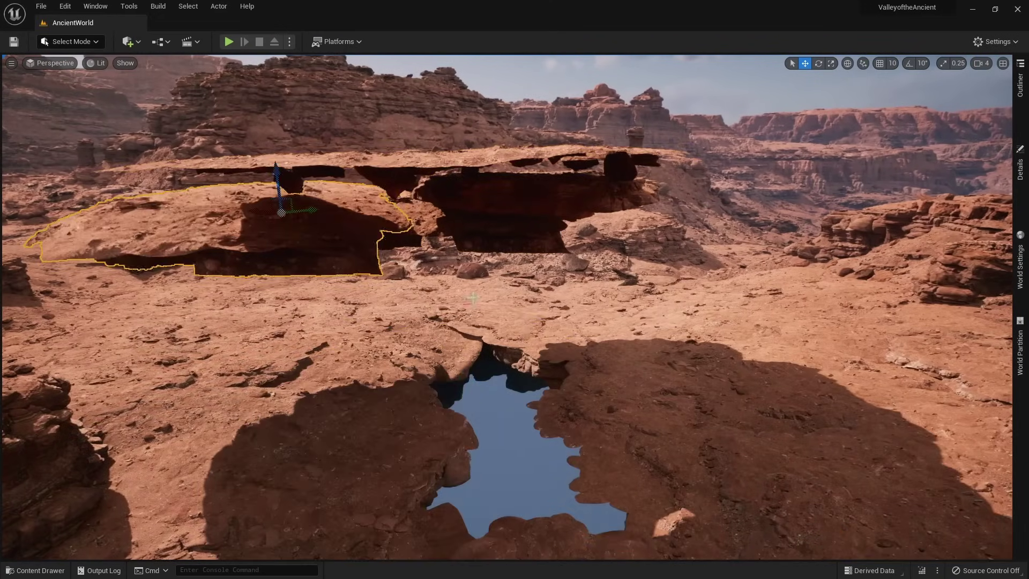
Select another rock actor in the canyon in place of the left rock slab.
click(562, 388)
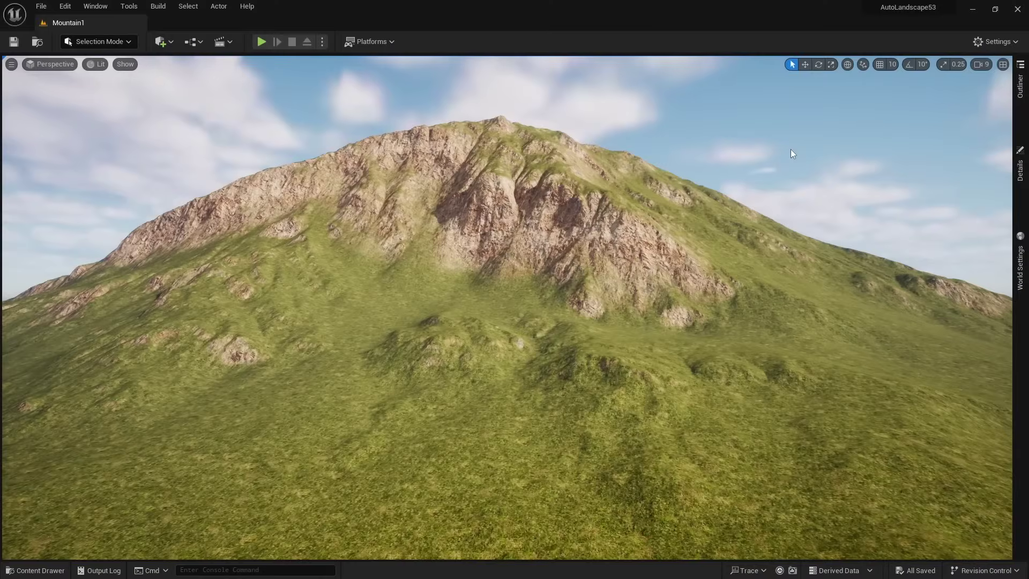
Confirm Enable Nanite on Landscape2, then view the mountain in wireframe (Alt+2).
click(1021, 192)
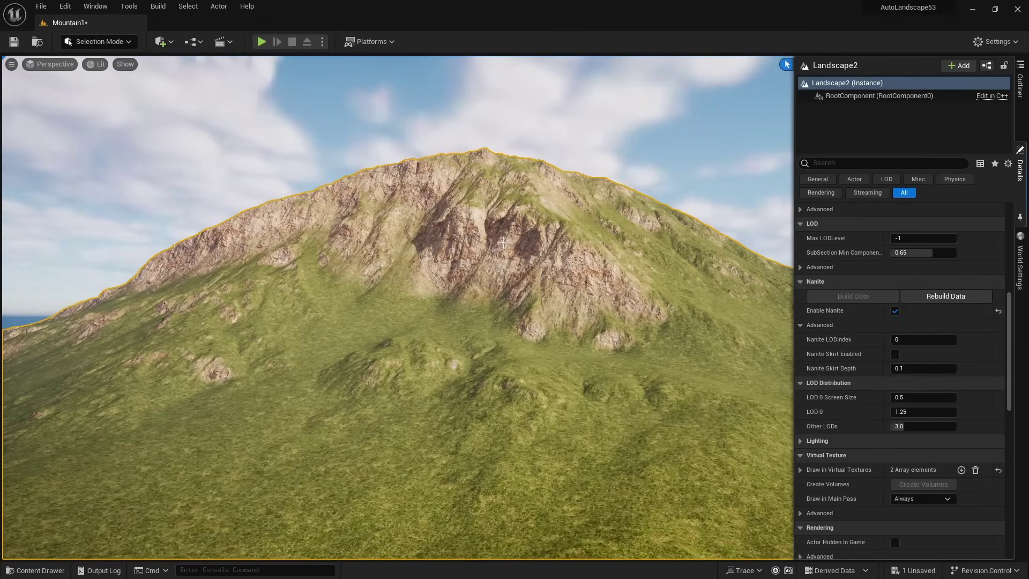
right_drag(503, 243, 502, 243)
key(alt+2)
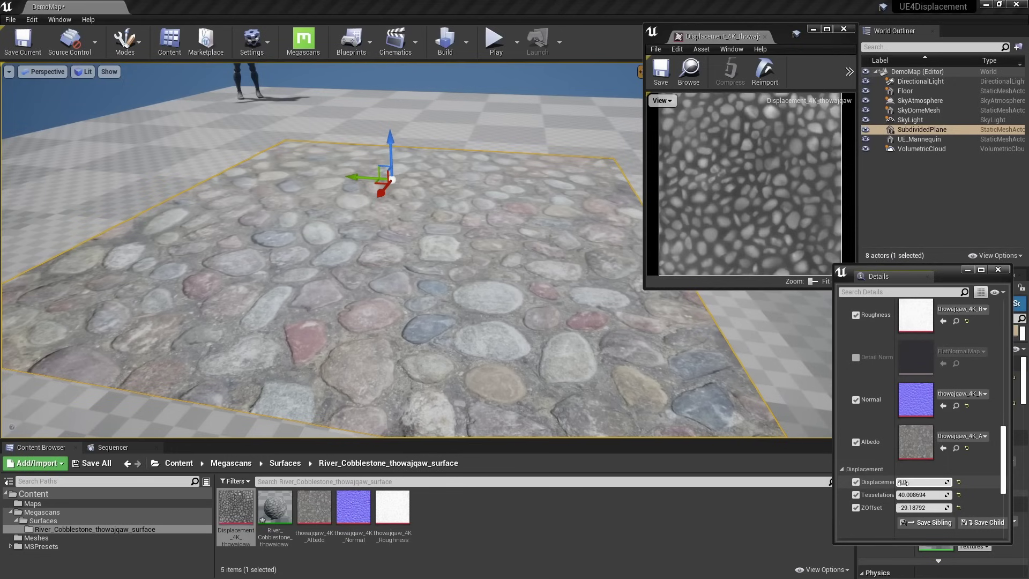
Raise the plane's displacement amount and wire the height texture's RGB into Displacement.
mouse_move(922, 481)
mouse_down()
mouse_move(976, 482)
mouse_move(938, 482)
mouse_up()
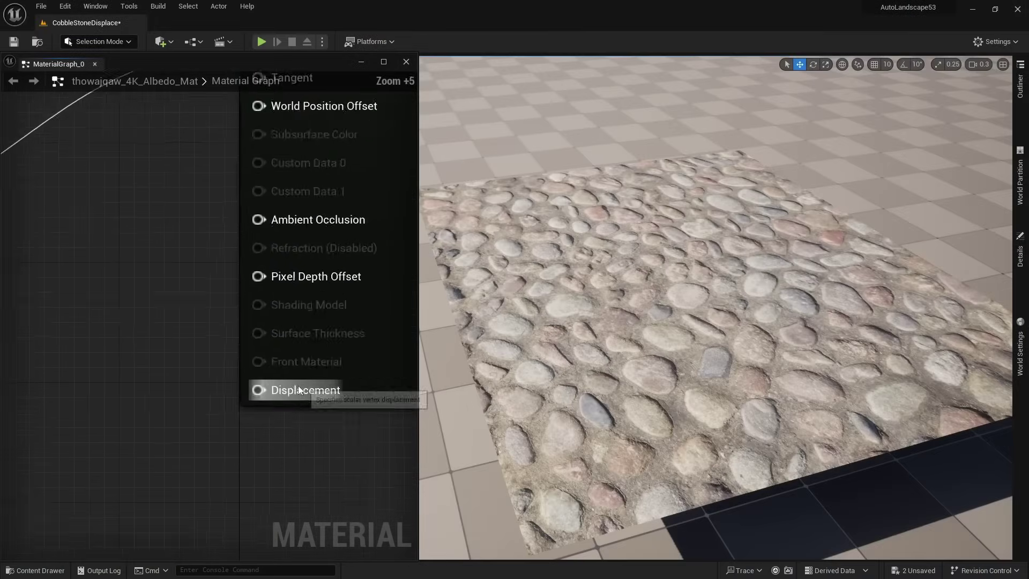
scroll(289, 395, down, 3)
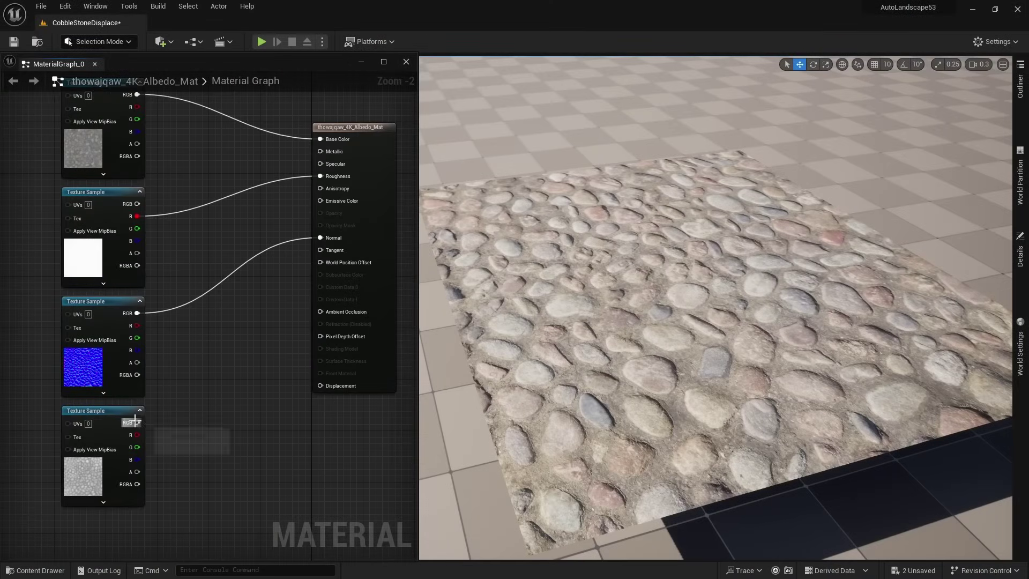
drag(321, 386, 320, 386)
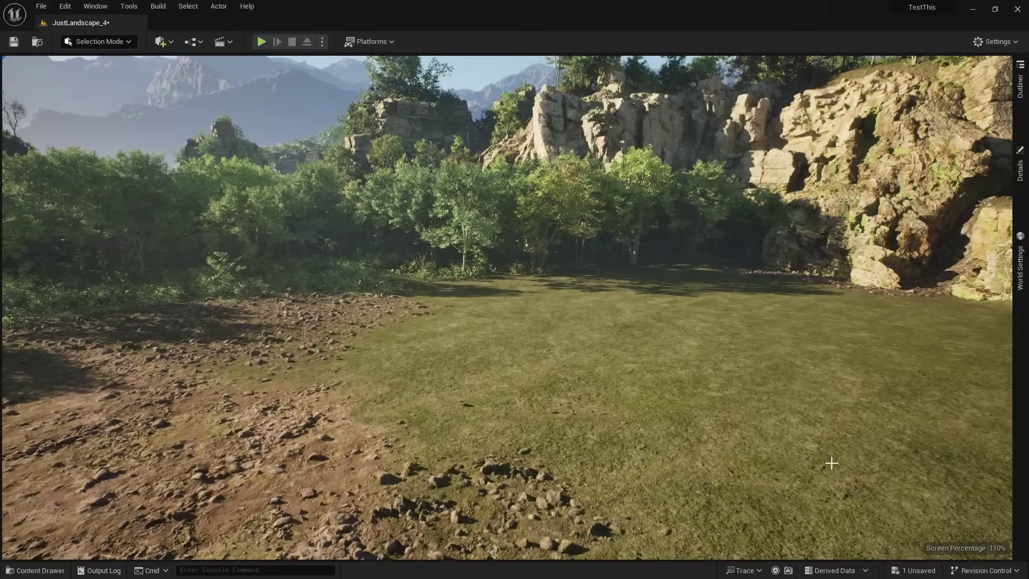
Enter Landscape Paint mode (Shift+2) and fly down to the grassy clearing.
key(shift+2)
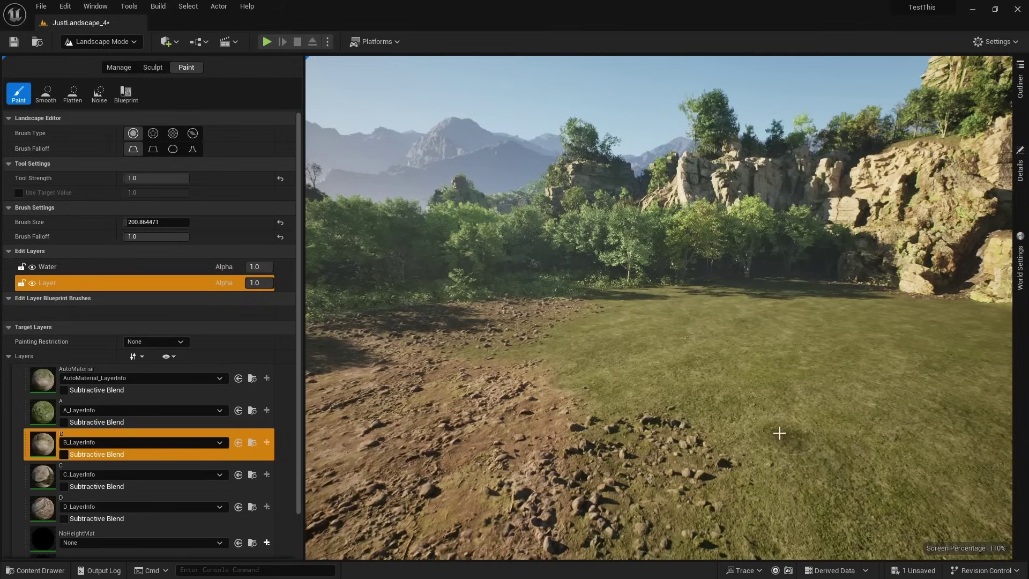
mouse_move(571, 317)
right_down()
mouse_move(571, 338)
mouse_move(571, 317)
right_up()
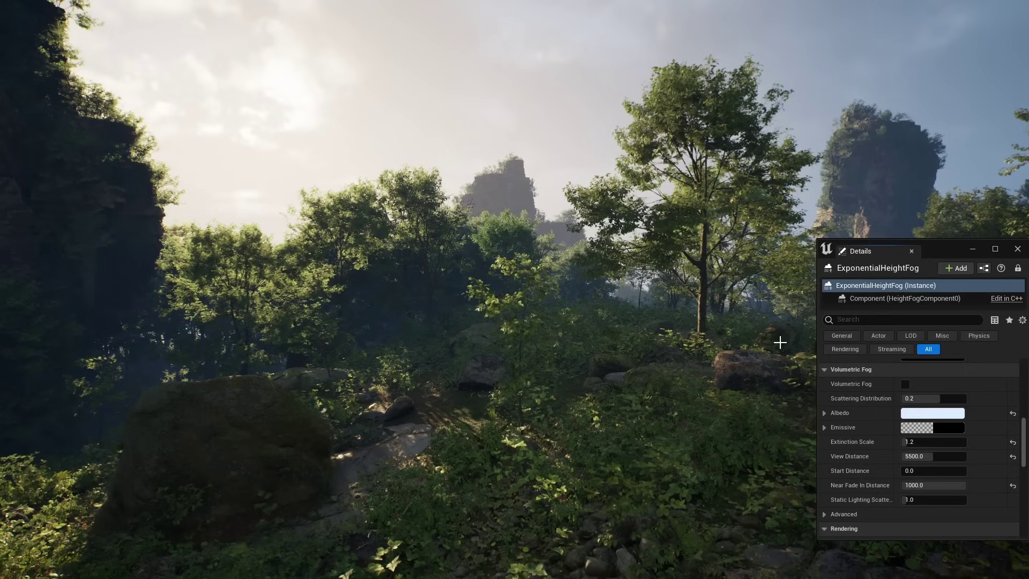
Tick Volumetric Fog on ExponentialHeightFog and rotate the sun with Ctrl+L.
click(905, 384)
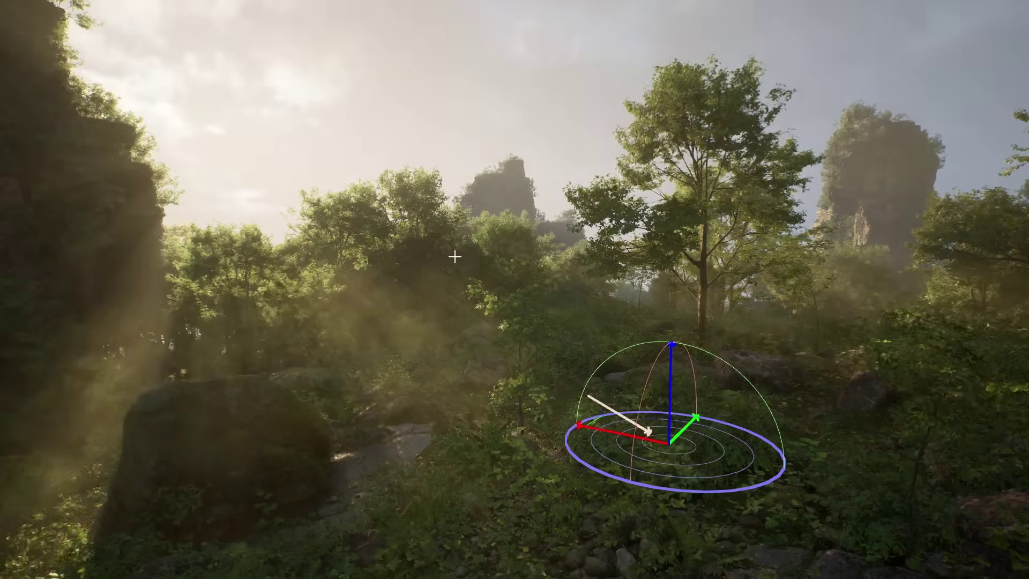
key(ctrl+l)
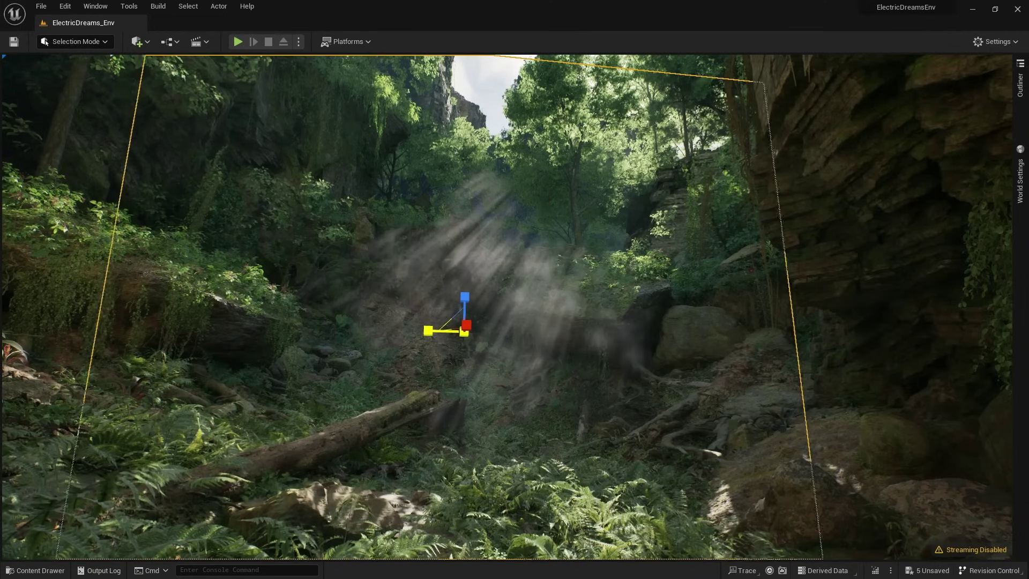
Lift the volume higher in the gully with the move gizmo, then play the explosion sequence.
key(w)
drag(467, 296, 474, 227)
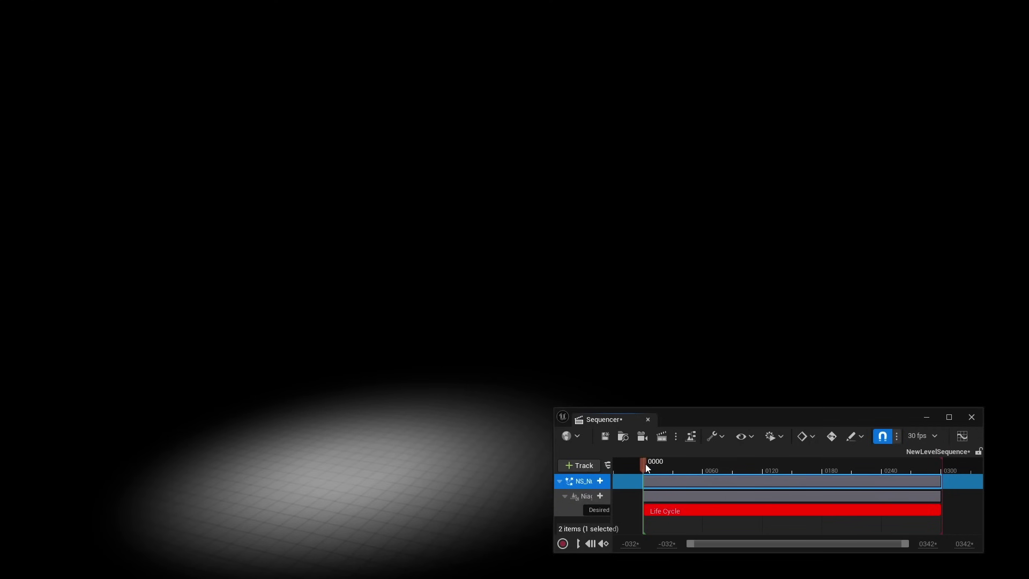
key(space)
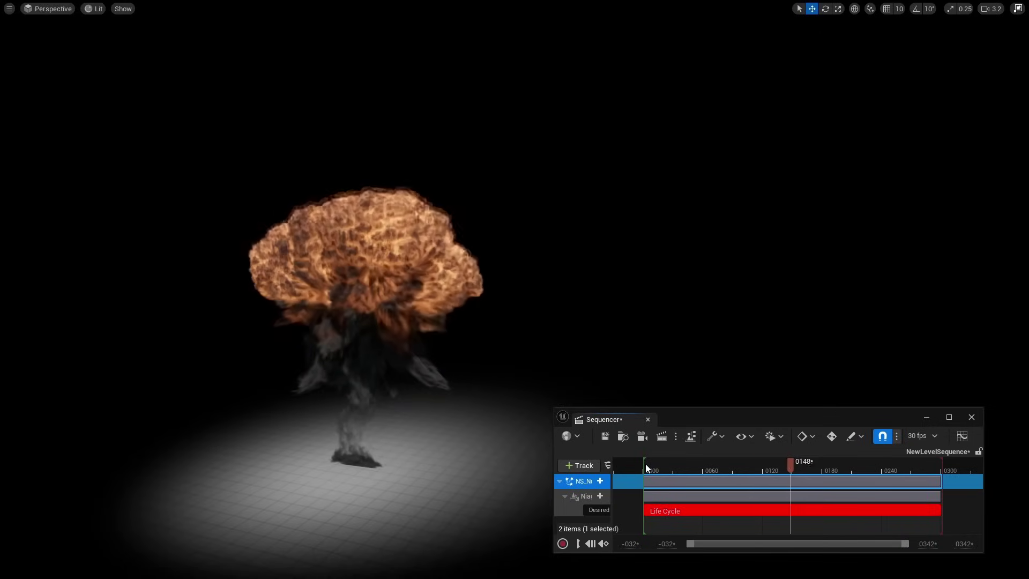
Pause the explosion and inspect it up close in wireframe view.
key(space)
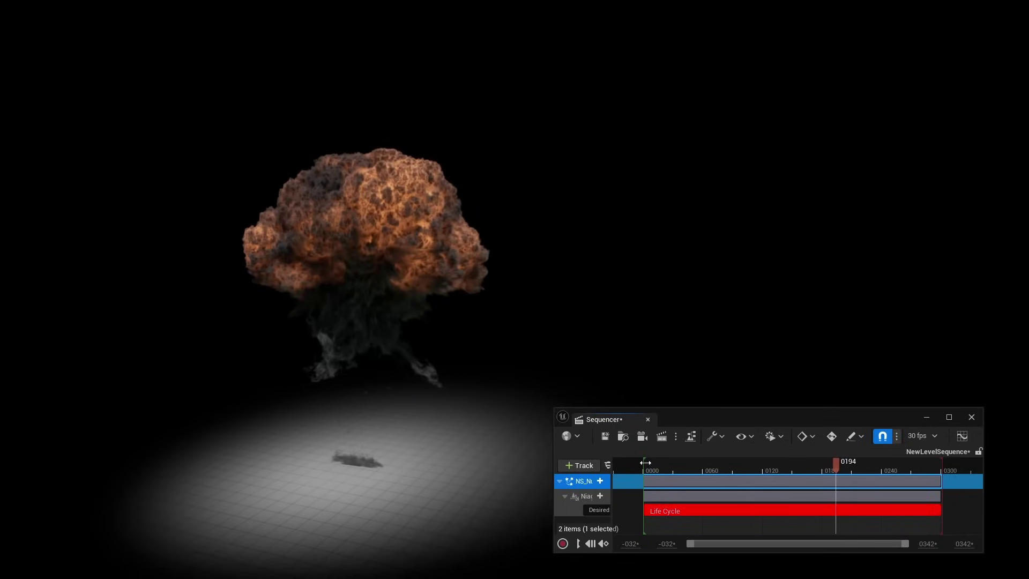
drag(482, 268, 445, 236)
key(alt+2)
key(s)
mouse_move(401, 273)
mouse_down()
mouse_move(413, 257)
mouse_move(402, 273)
mouse_up()
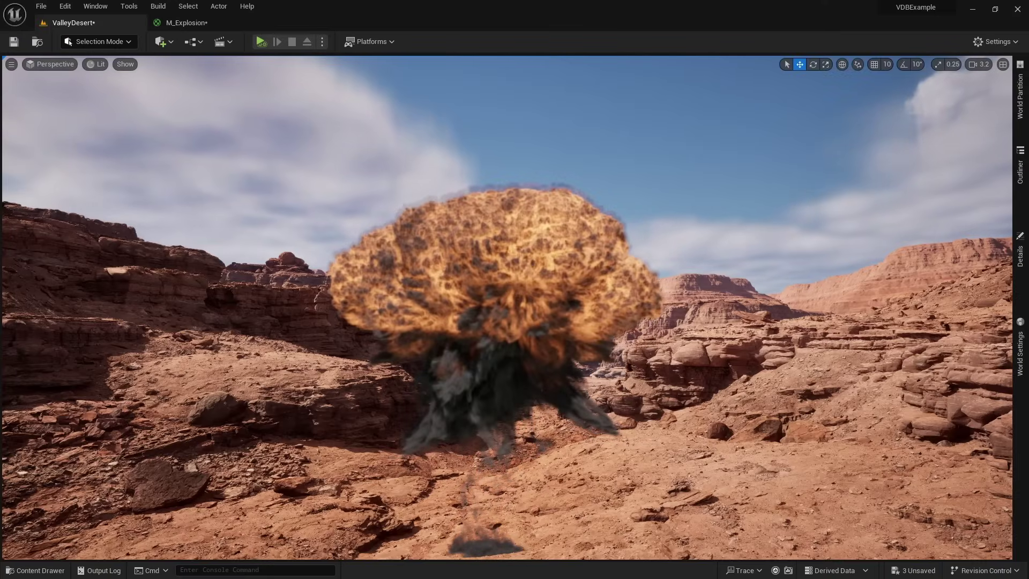
right_drag(381, 225, 381, 226)
Rotate the sun with Ctrl+L to shift the desert explosion's lighting and shadows.
key(ctrl+l)
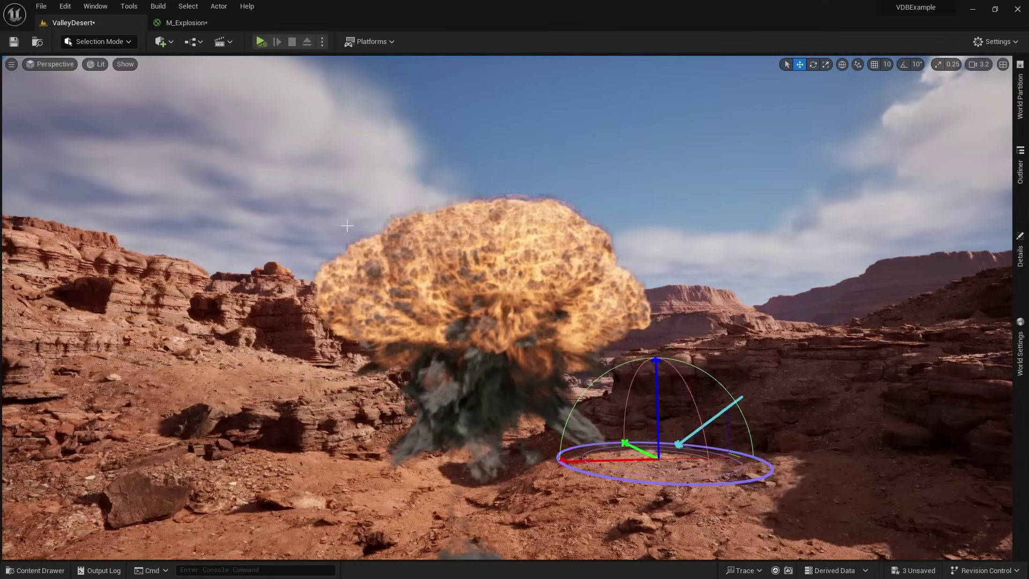
key(ctrl+l)
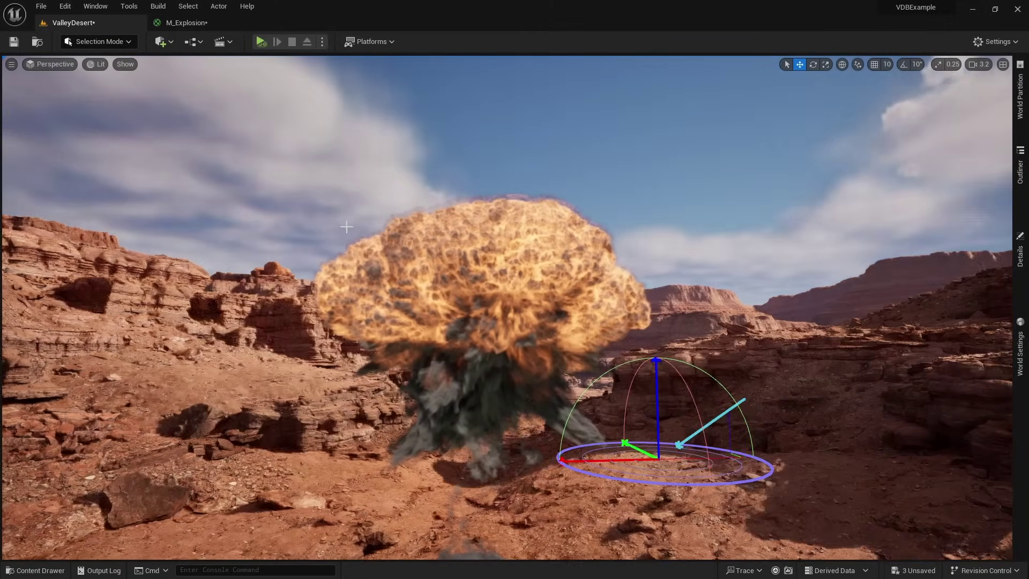
scroll(477, 280, up, 3)
right_drag(477, 279, 477, 279)
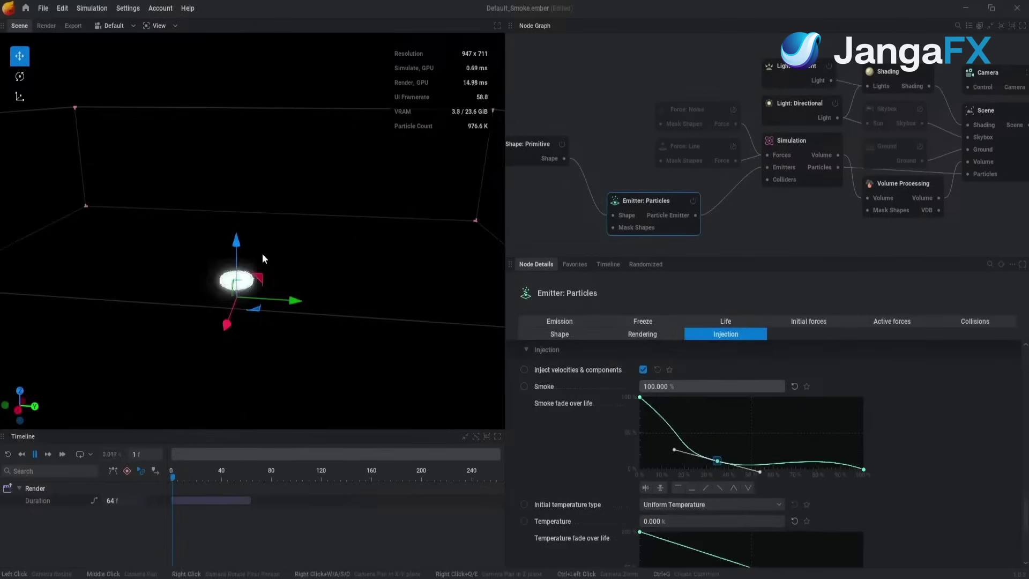
Switch the Emitter: Particles Node Details to the Emission tab.
click(586, 322)
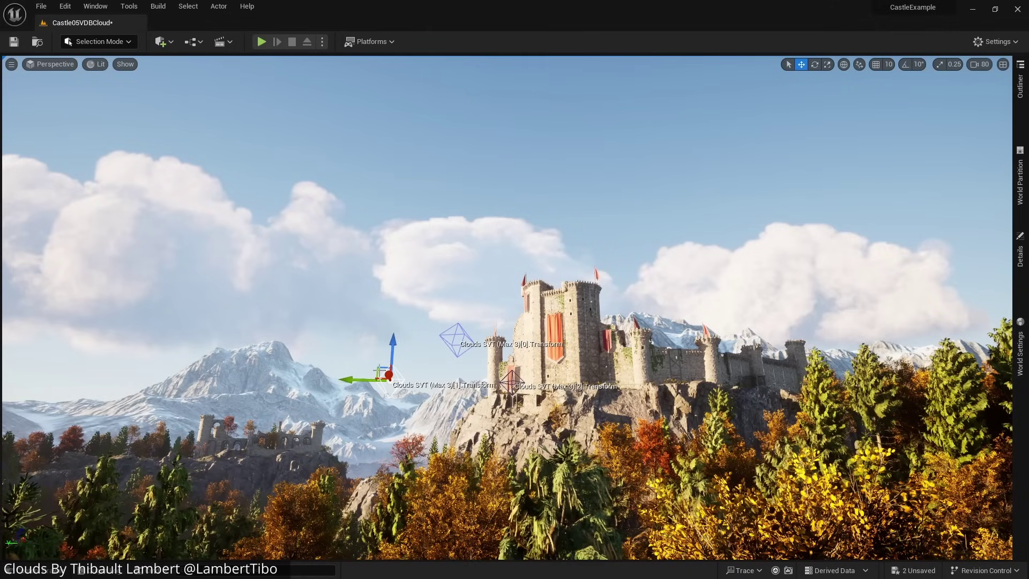
Move Clouds SVT [1] and the big Clouds SVT [0] over the terrain centre, then select the rotate gizmo.
drag(378, 366, 290, 364)
right_drag(290, 365, 296, 434)
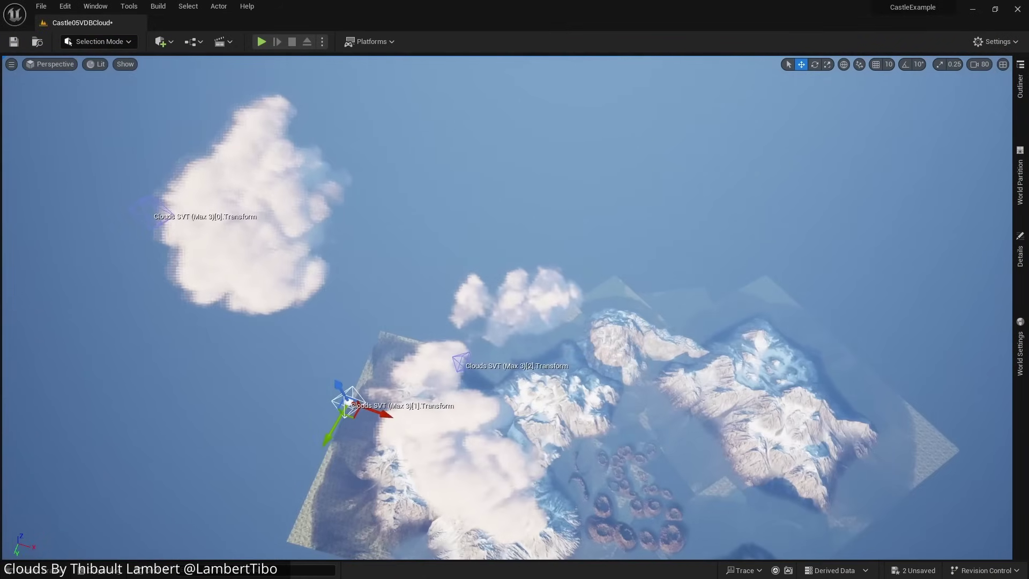
click(155, 213)
drag(161, 220, 431, 388)
right_drag(478, 399, 447, 396)
right_drag(411, 429, 411, 397)
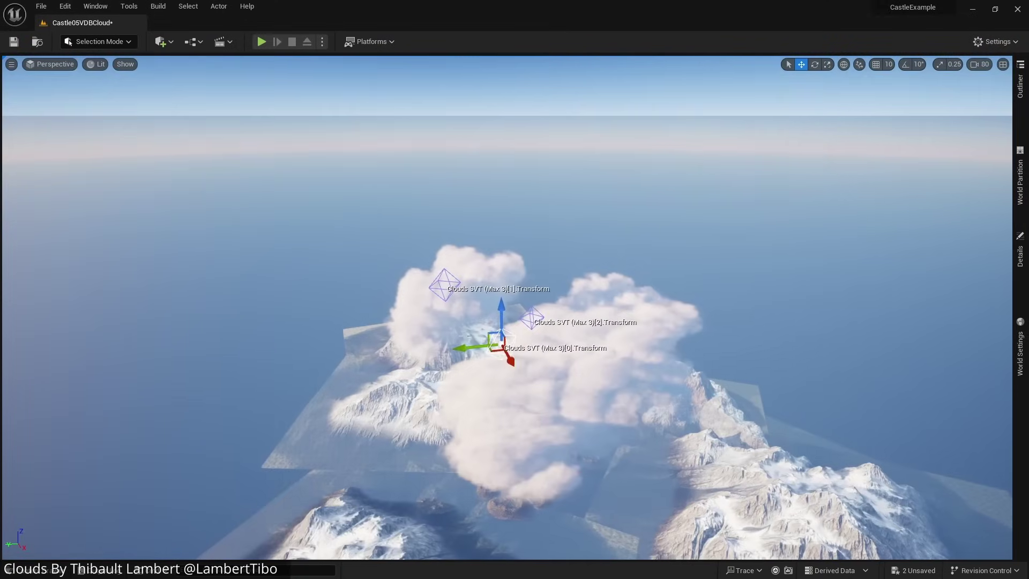
right_drag(341, 368, 342, 353)
key(e)
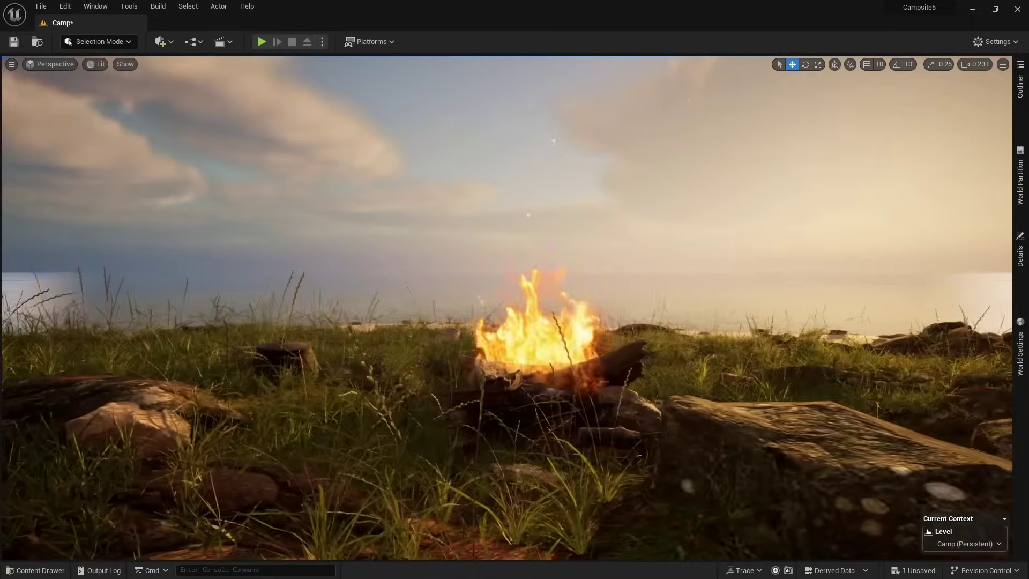
key(alt+2)
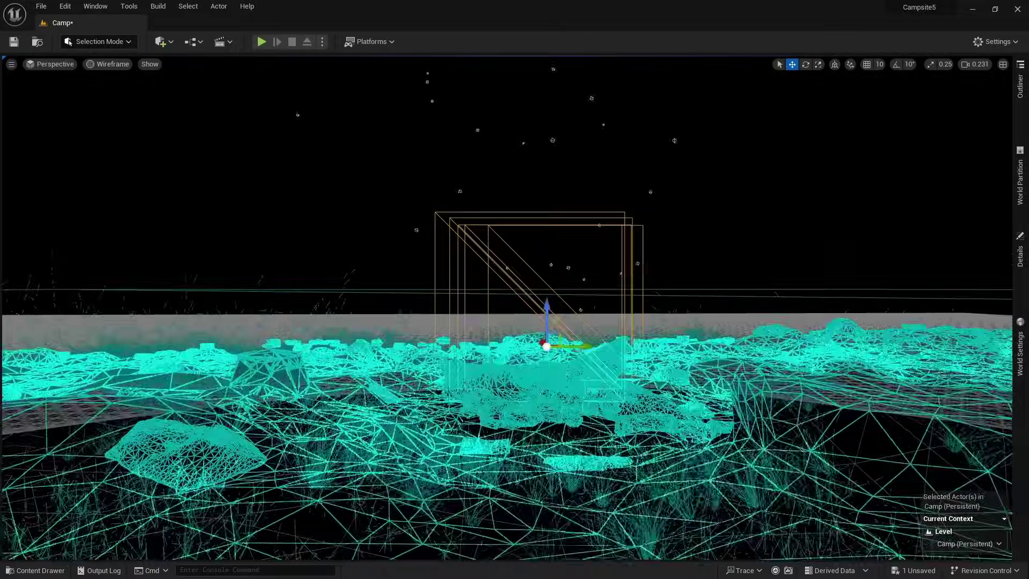
key(alt+4)
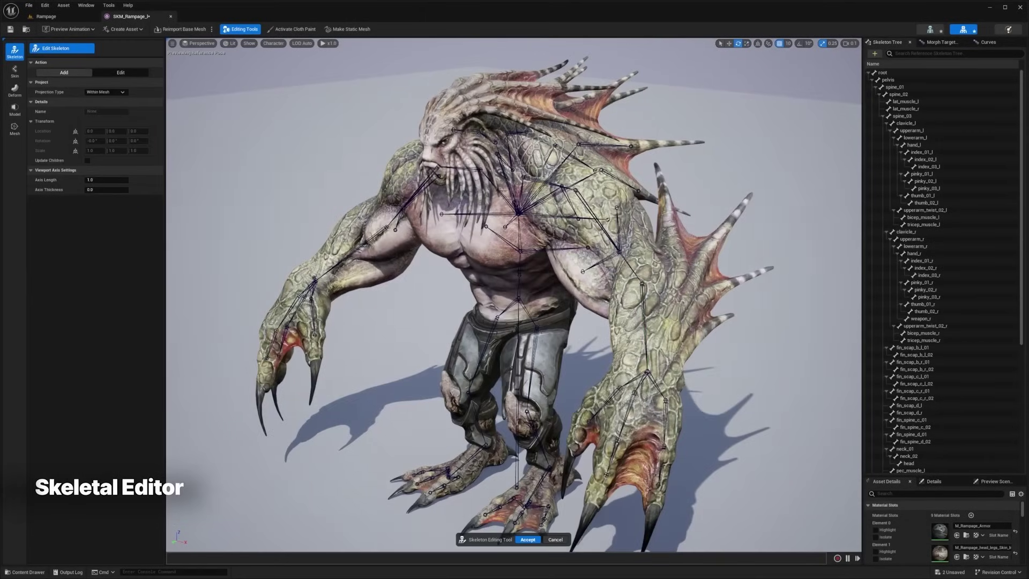
Add eight new joints along the left forearm fin spines, parented to lowerarm_l.
click(914, 138)
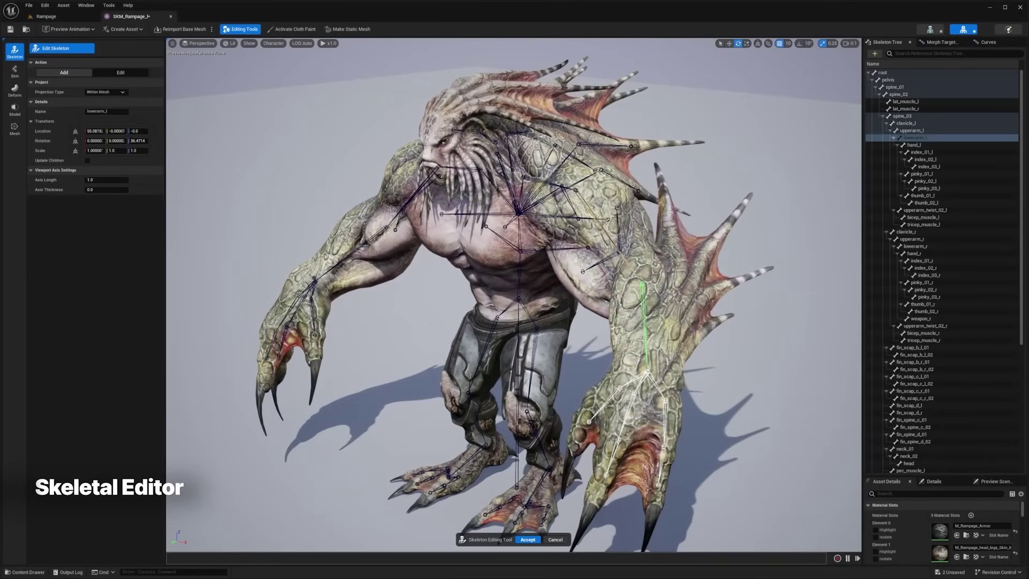
click(643, 284)
click(652, 236)
click(664, 204)
click(659, 170)
click(682, 296)
click(714, 241)
click(749, 197)
click(723, 286)
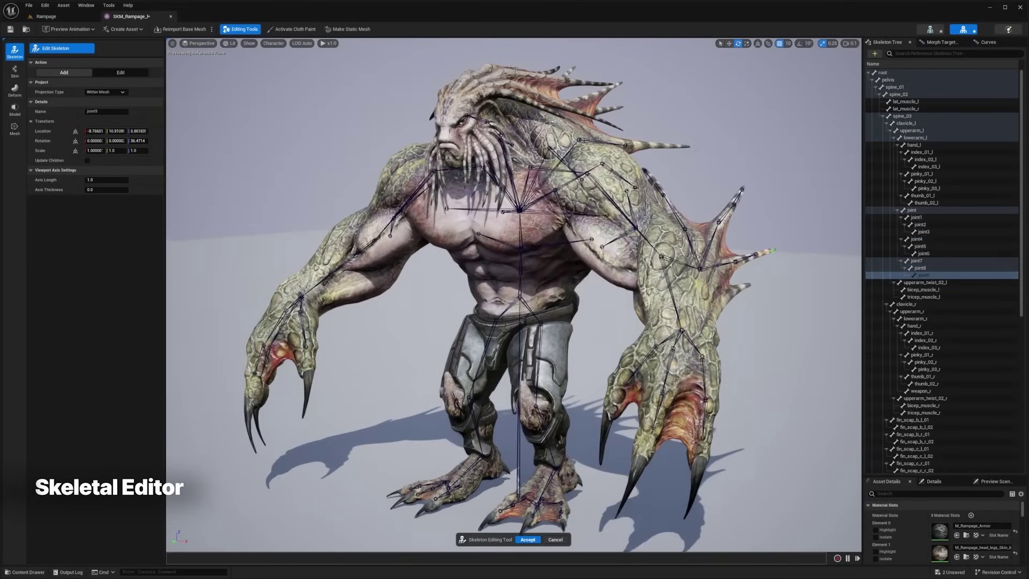
Inspect clavicle_l skin weights on the shoulder, then crouch the meerkat and select head_ctrl.
click(14, 70)
click(122, 48)
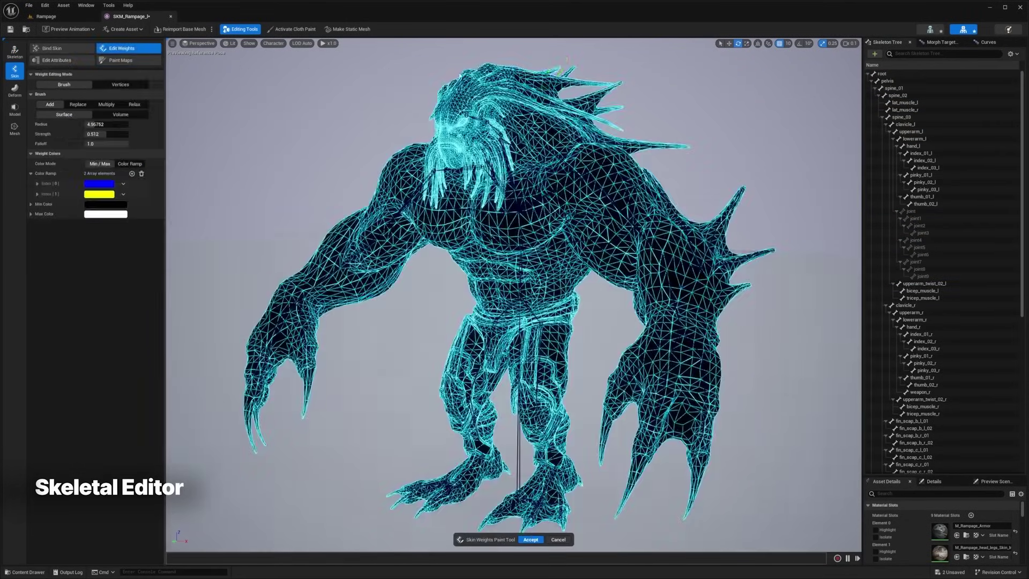
alt+drag(560, 64, 605, 171)
click(600, 171)
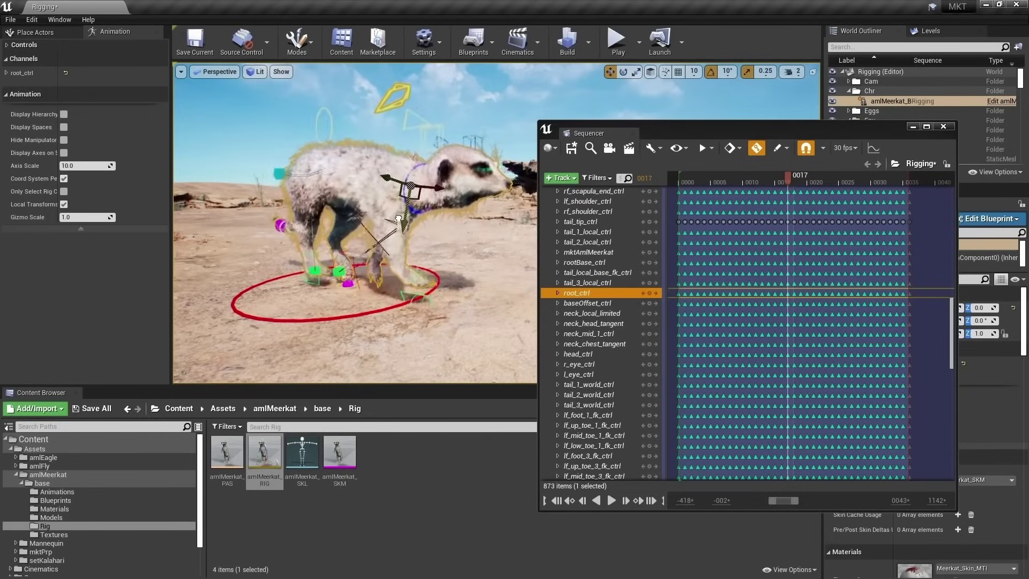
drag(398, 218, 385, 251)
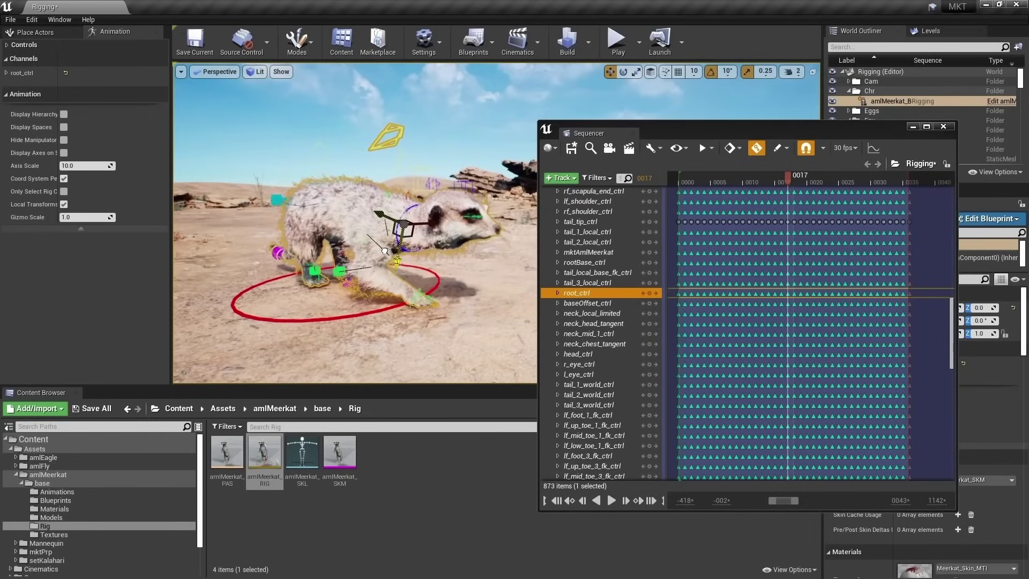
click(575, 353)
Rotate the meerkat's head, paint and accept the shirt's cloth weight map, then show the 2D Sim pattern pieces.
key(e)
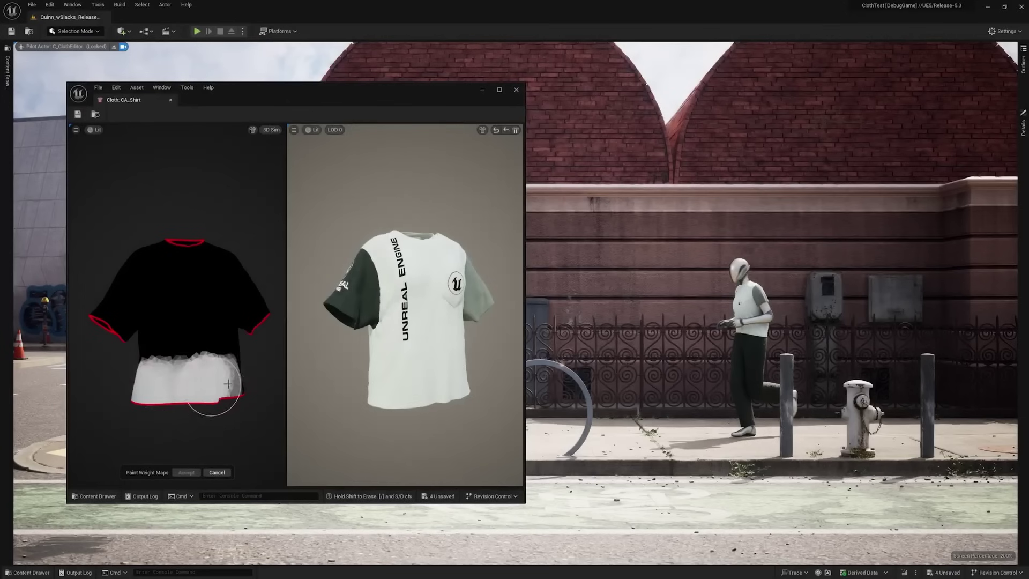
mouse_move(214, 390)
mouse_down()
mouse_move(177, 311)
mouse_move(202, 255)
mouse_up()
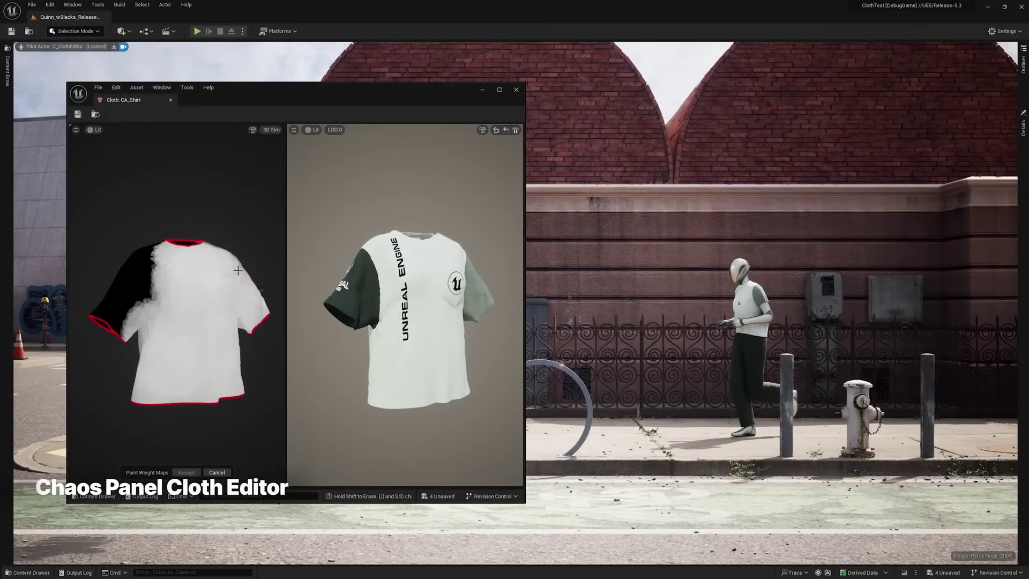
click(186, 473)
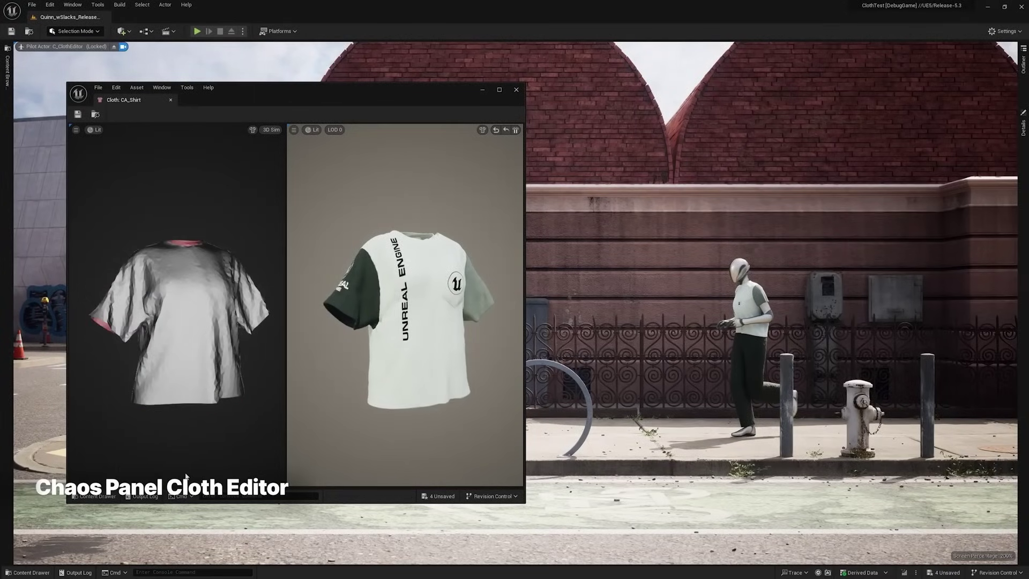
click(278, 140)
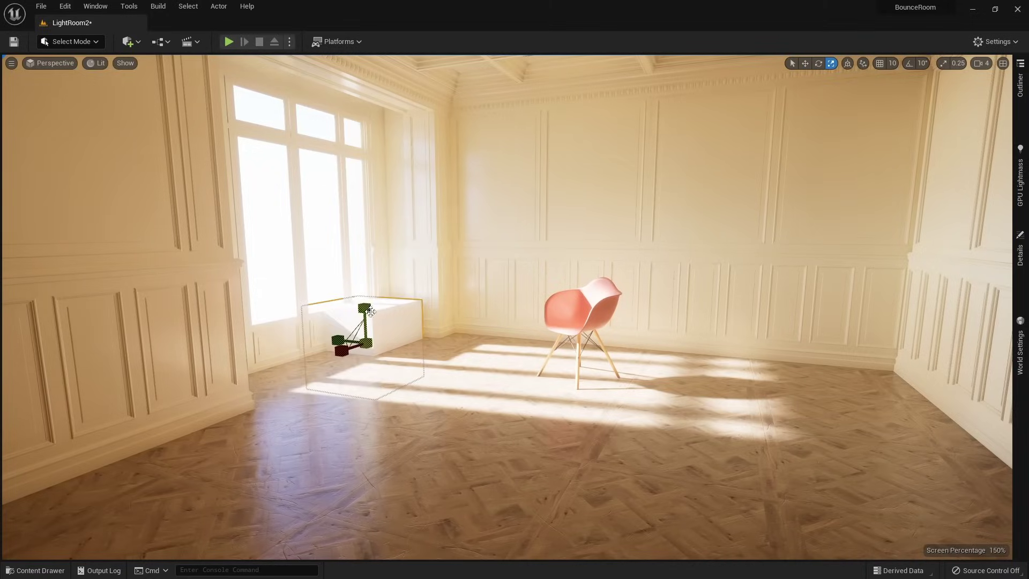
Scale the window rect light to leave a narrow sunlight patch, then return to translate mode.
drag(371, 312, 371, 217)
key(w)
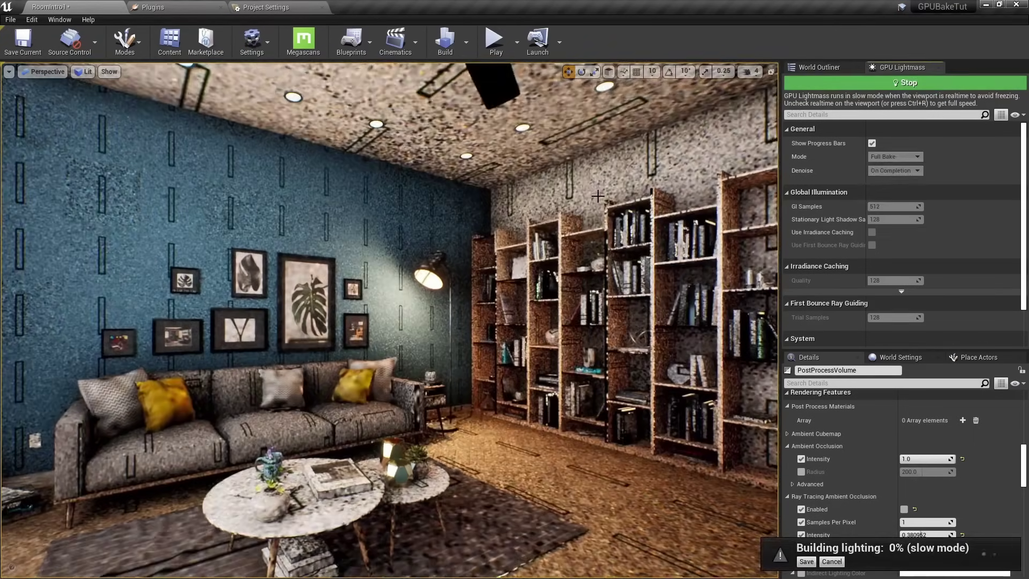
Fly the camera toward the bookshelves while the GPU Lightmass bake runs.
right_drag(597, 196, 691, 196)
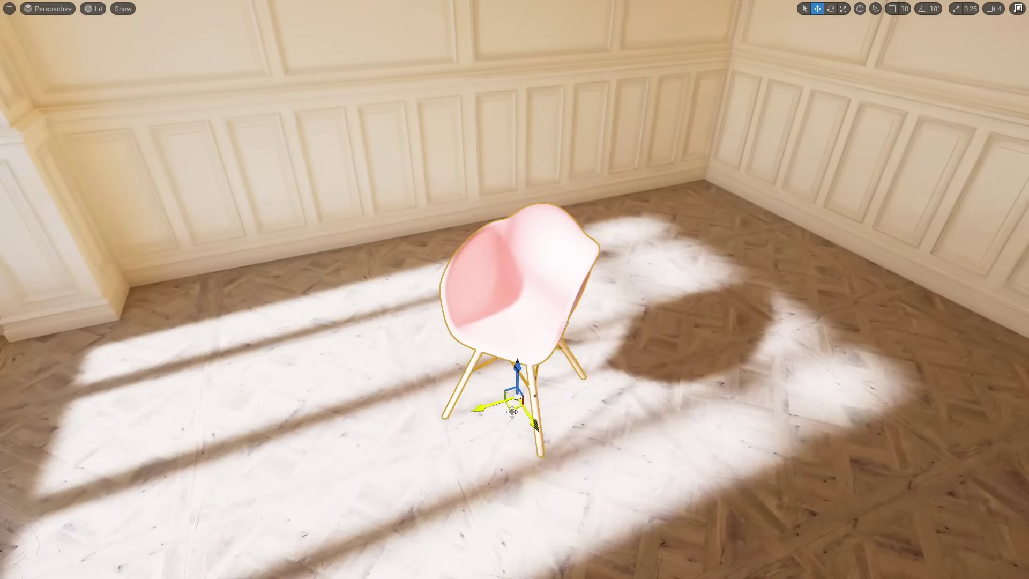
Slide the pink chair left, focus on it, then move it right and back through the sunlight.
drag(512, 412, 364, 422)
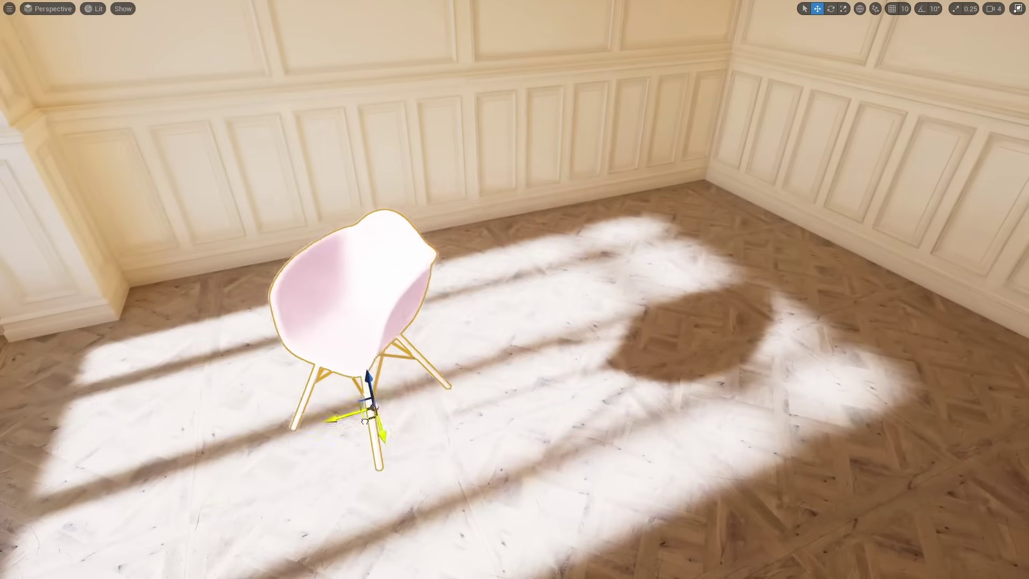
key(f)
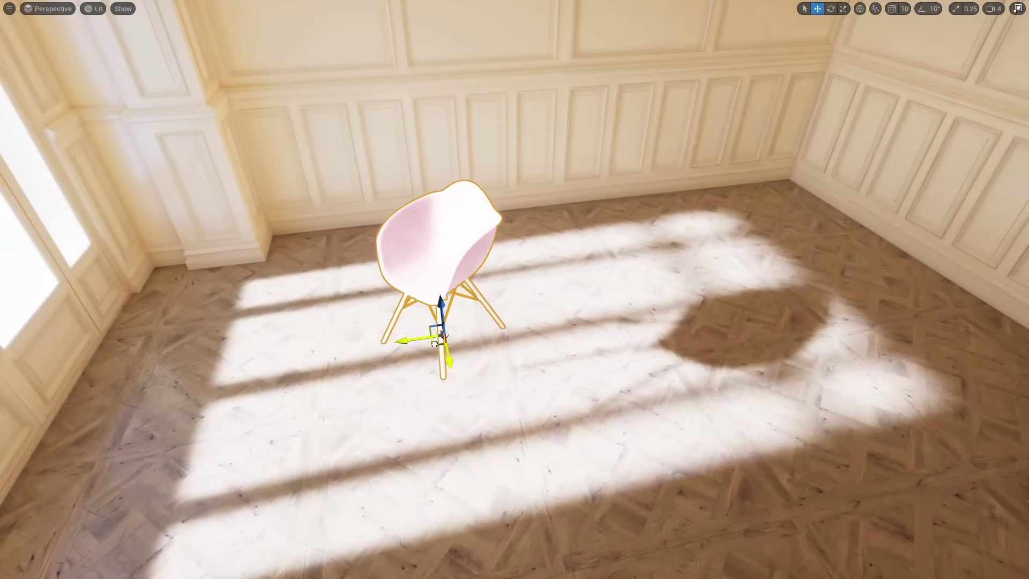
drag(367, 375, 426, 343)
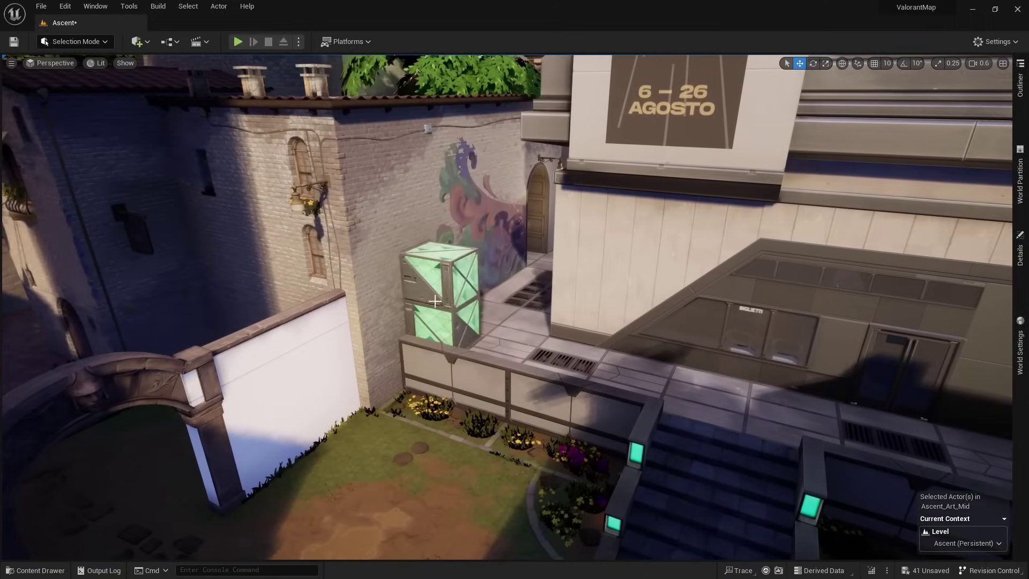
Run Build All Levels on the Ascent map while flying the camera to the green crate.
scroll(547, 351, up, 1)
right_drag(547, 349, 547, 362)
click(159, 6)
click(180, 30)
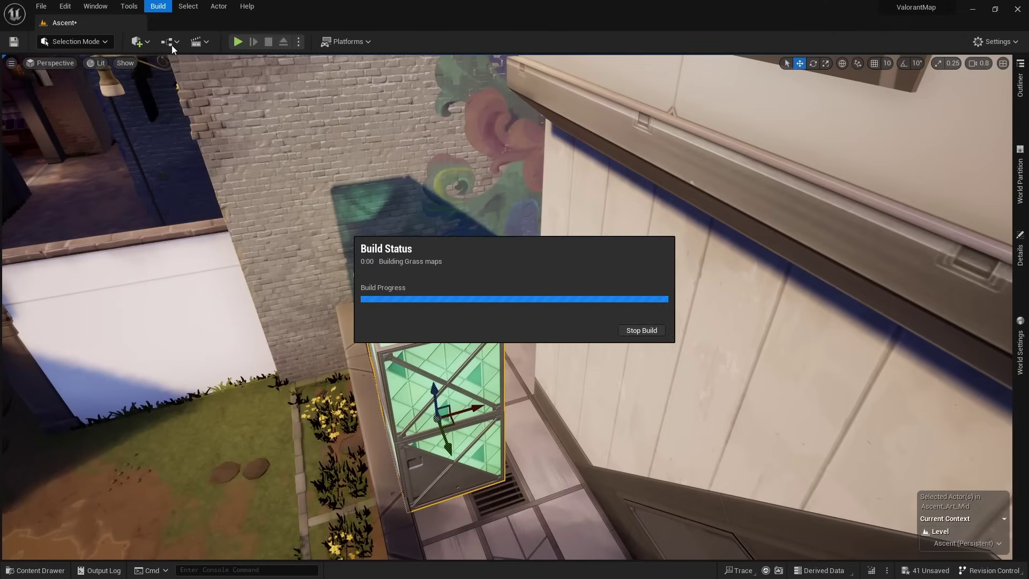
right_drag(479, 362, 480, 365)
scroll(480, 365, down, 2)
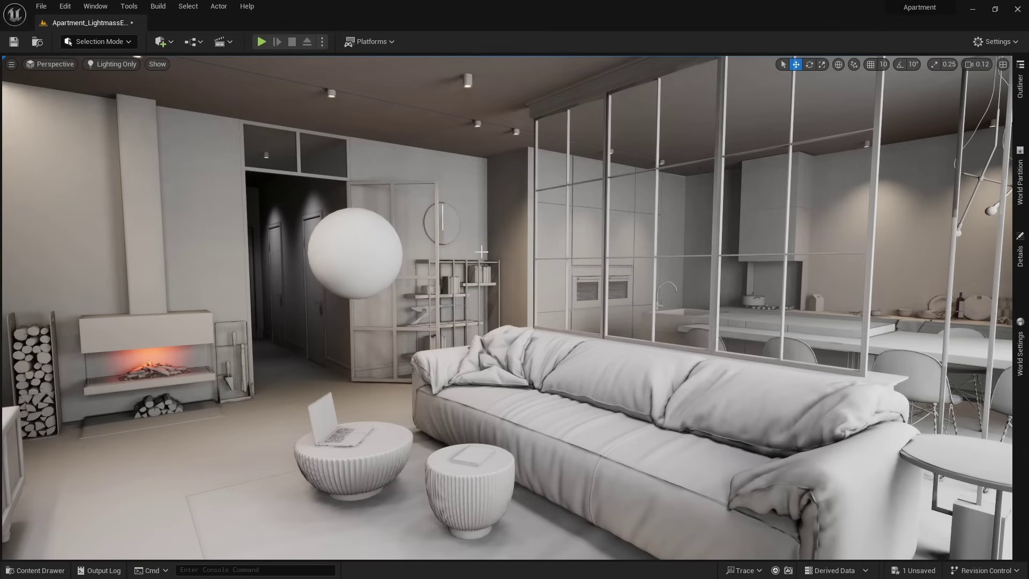
Switch the viewport from Lighting Only to Lit and focus on the glowing sphere.
click(118, 65)
click(117, 97)
drag(497, 273, 624, 230)
click(560, 365)
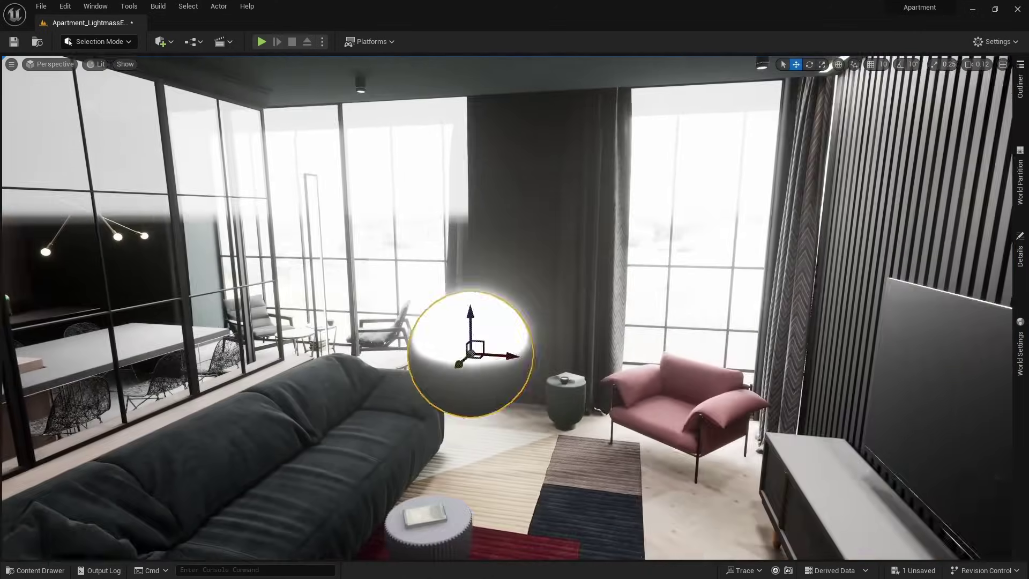
key(f)
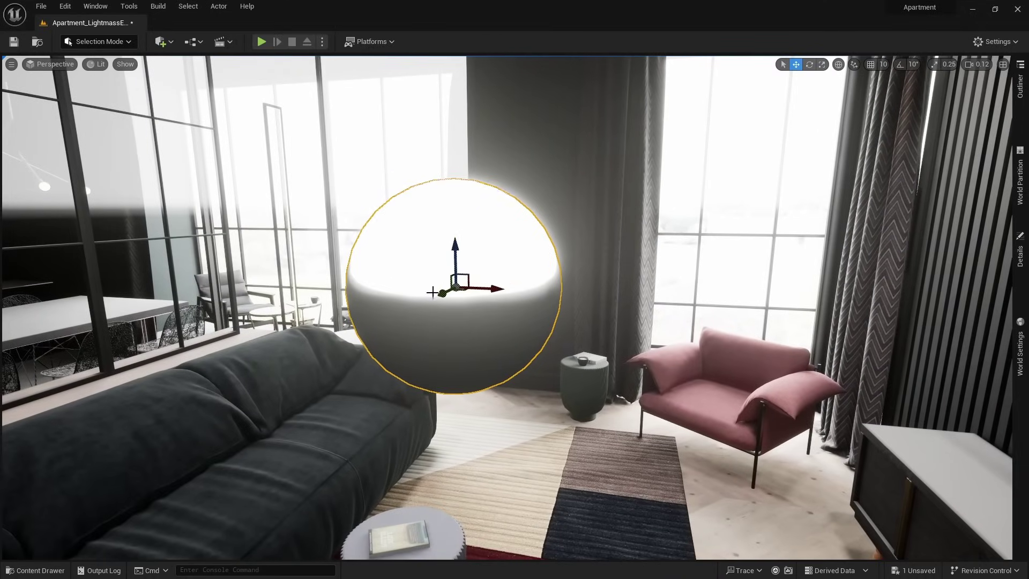
alt+drag(407, 293, 409, 305)
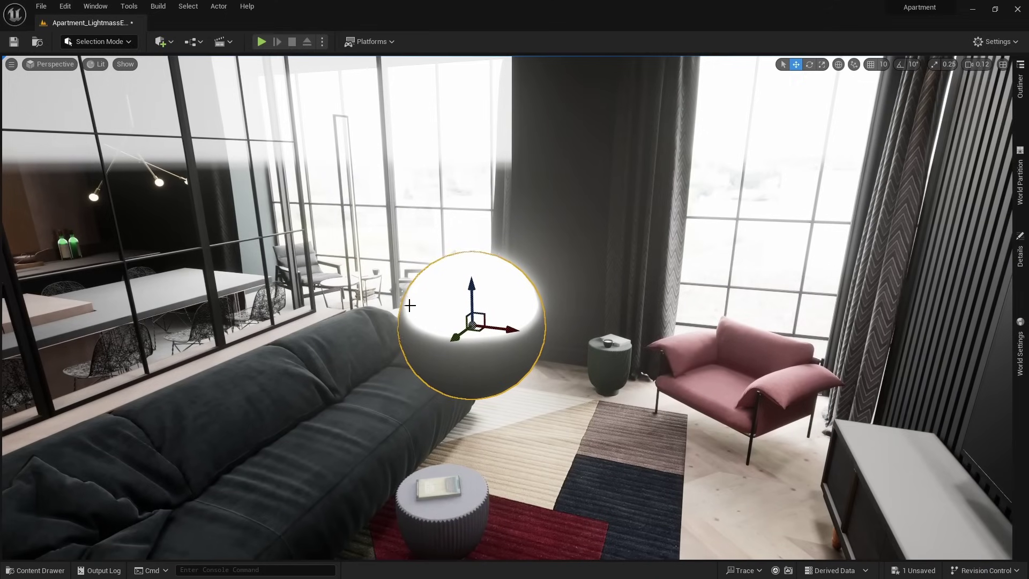
Place a Sphere Reflection Capture from Visual Effects in the room.
click(163, 44)
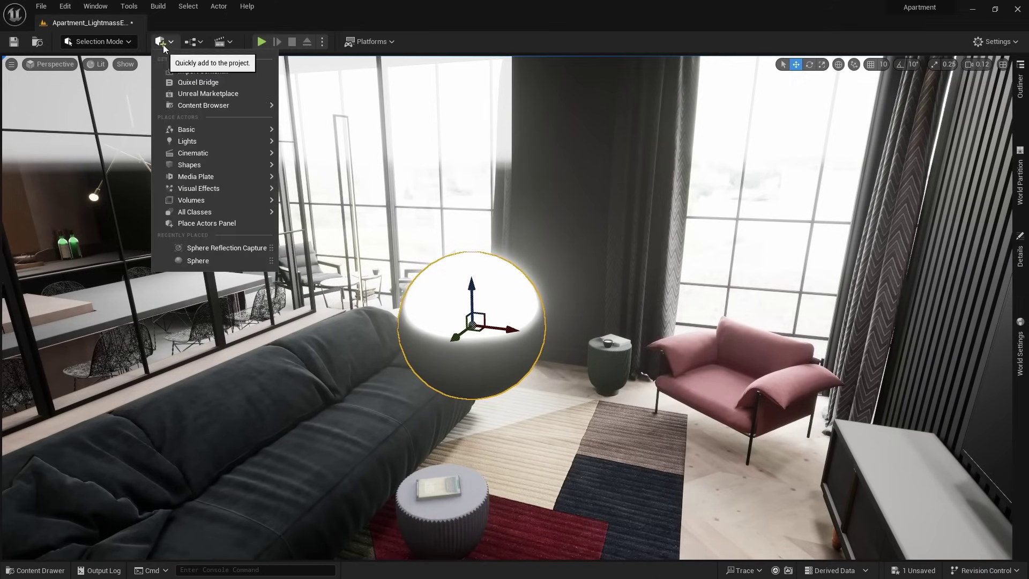
mouse_move(203, 192)
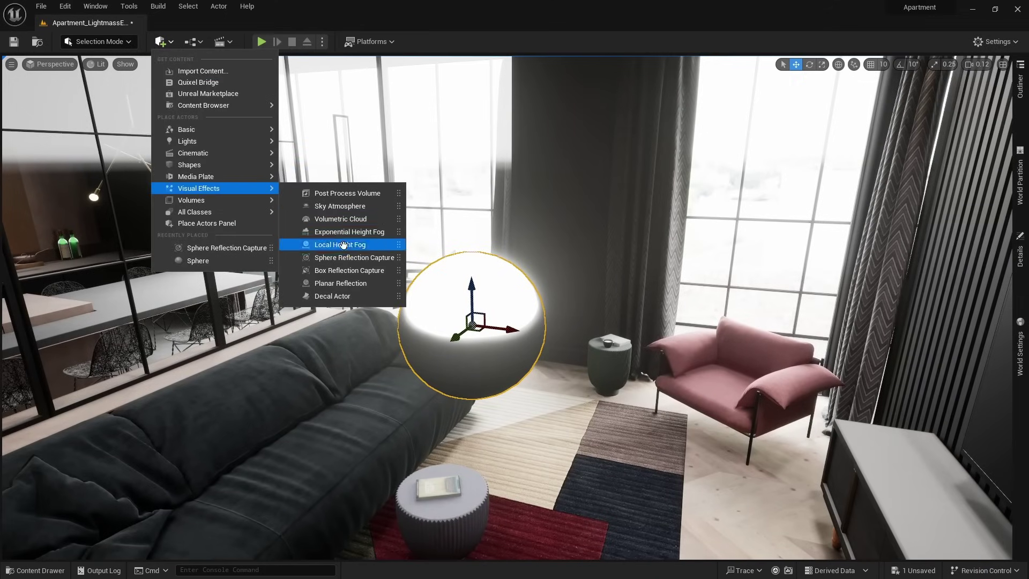
click(339, 260)
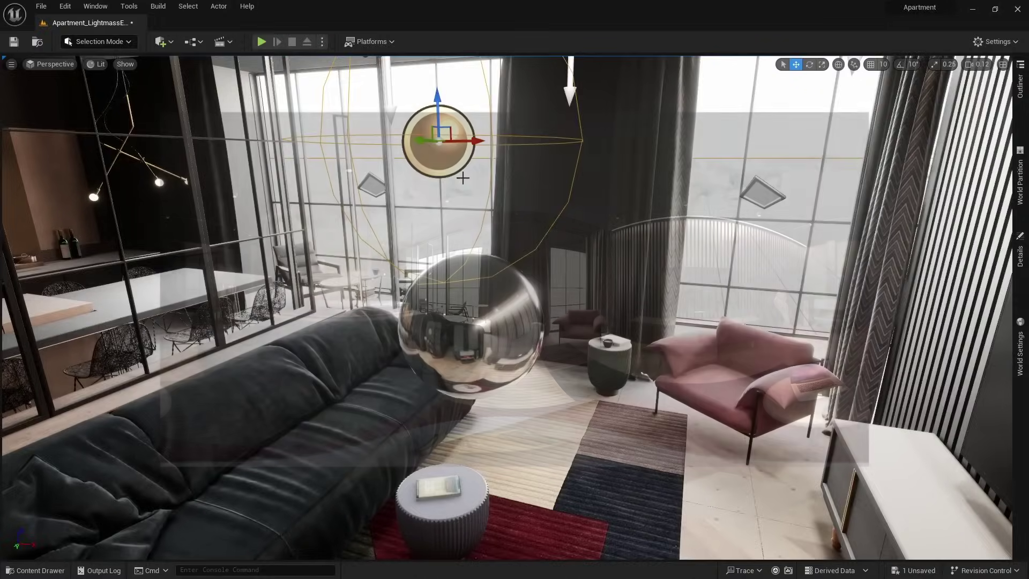
Focus on the kitchen reflection capture, then pull back to view the kitchen through the glass.
alt+drag(514, 224, 336, 175)
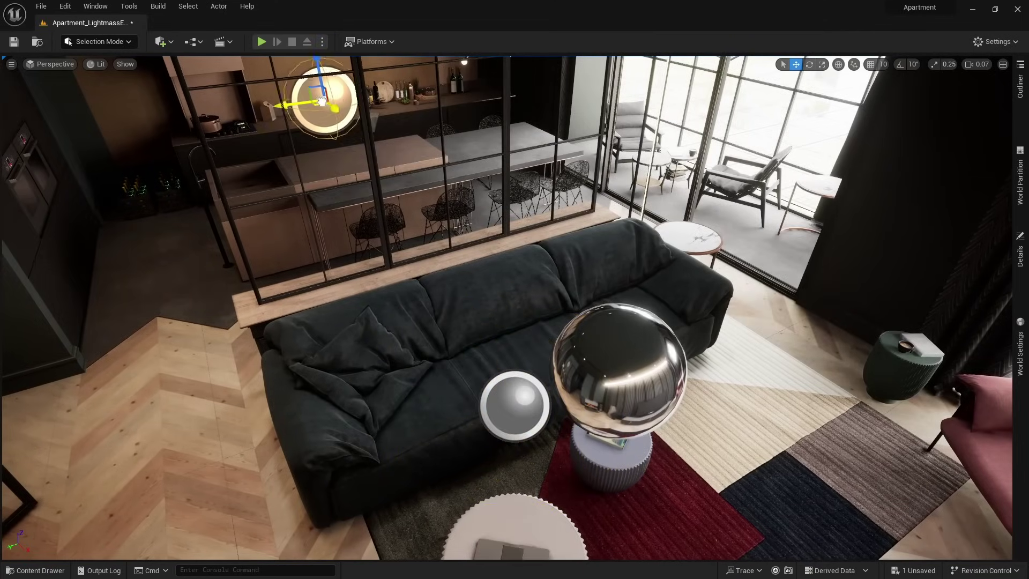
key(f)
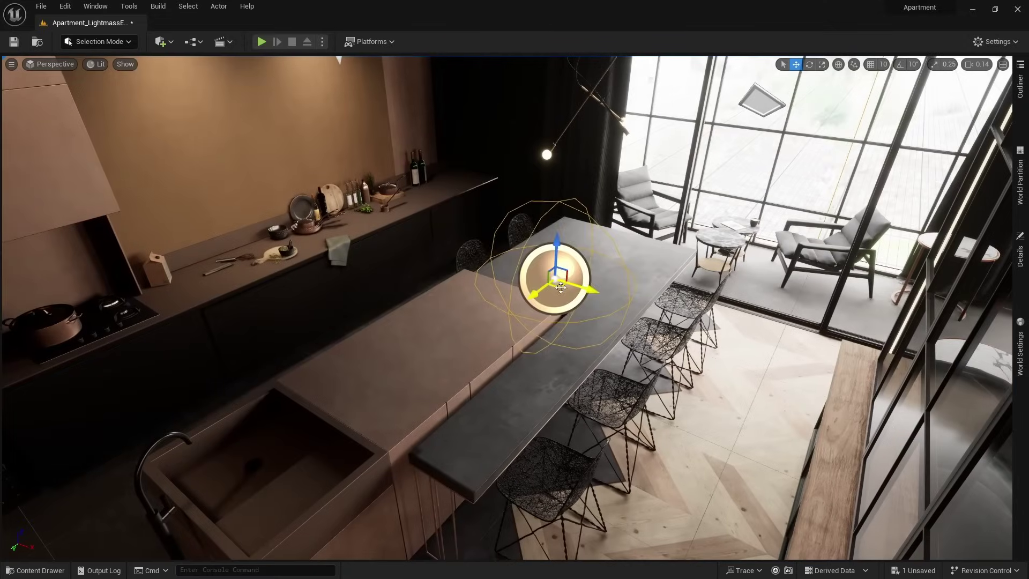
alt+drag(380, 131, 455, 212)
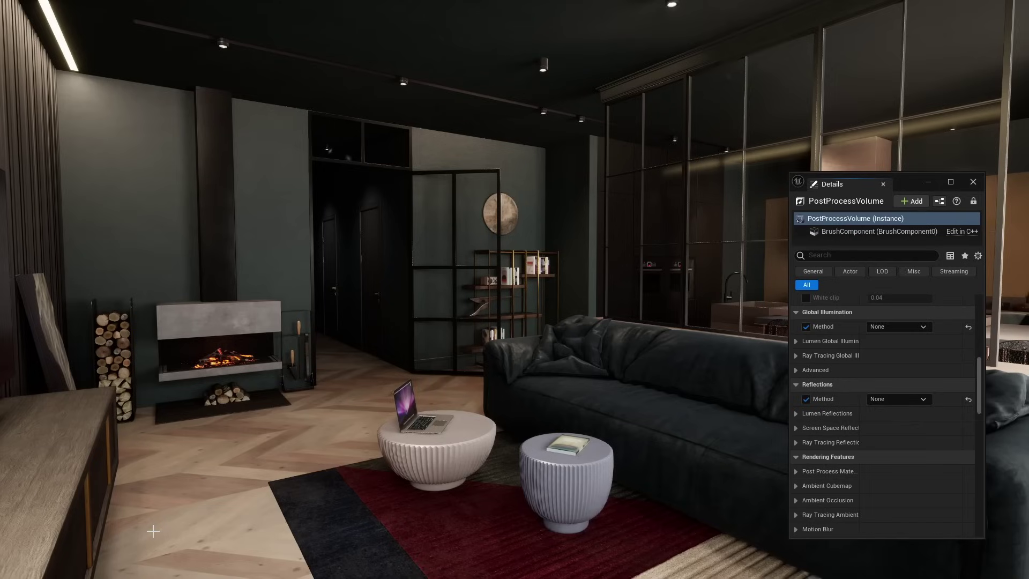
Set the post process volume's Reflections Method to Lumen, leaving Global Illumination as None.
click(884, 326)
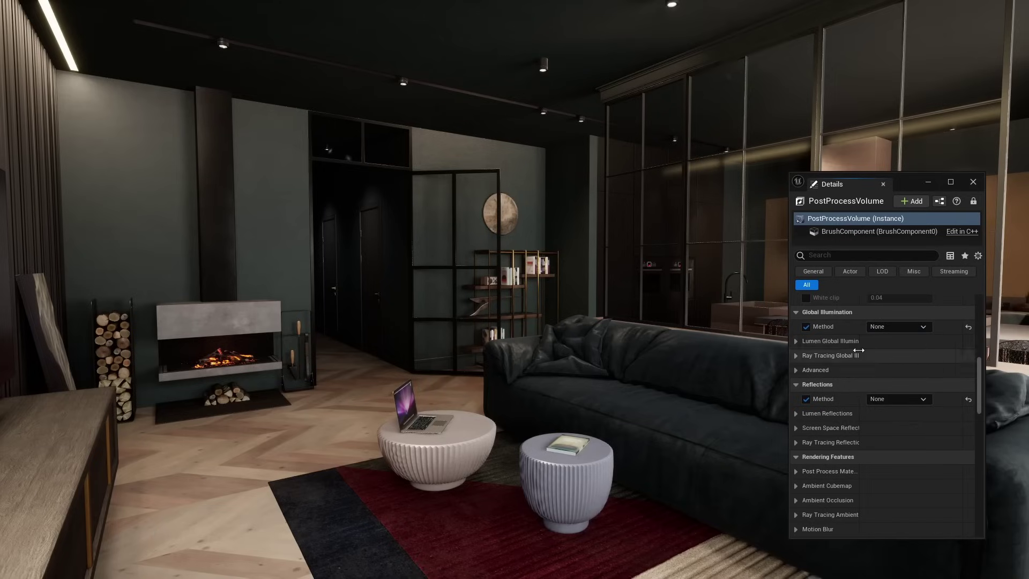
click(890, 399)
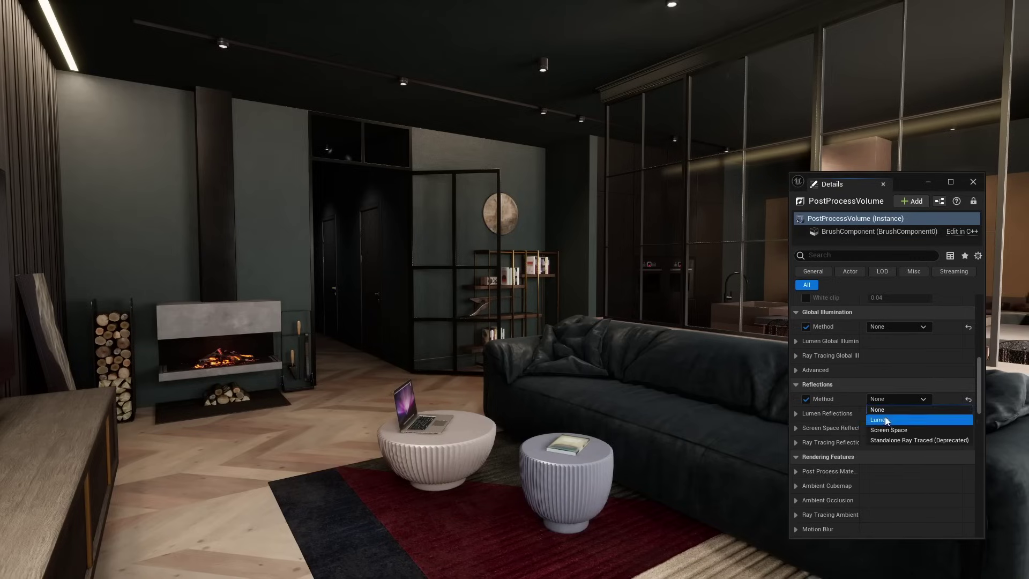
click(885, 420)
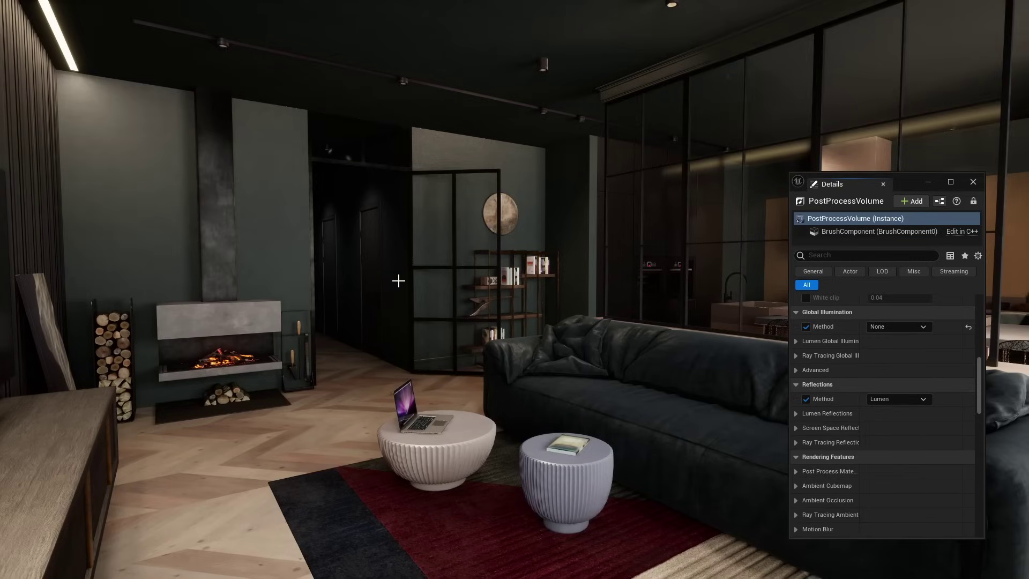
Check the Lighting Only view, return to Lit, show editor icons, and select the fireplace point light.
key(alt+6)
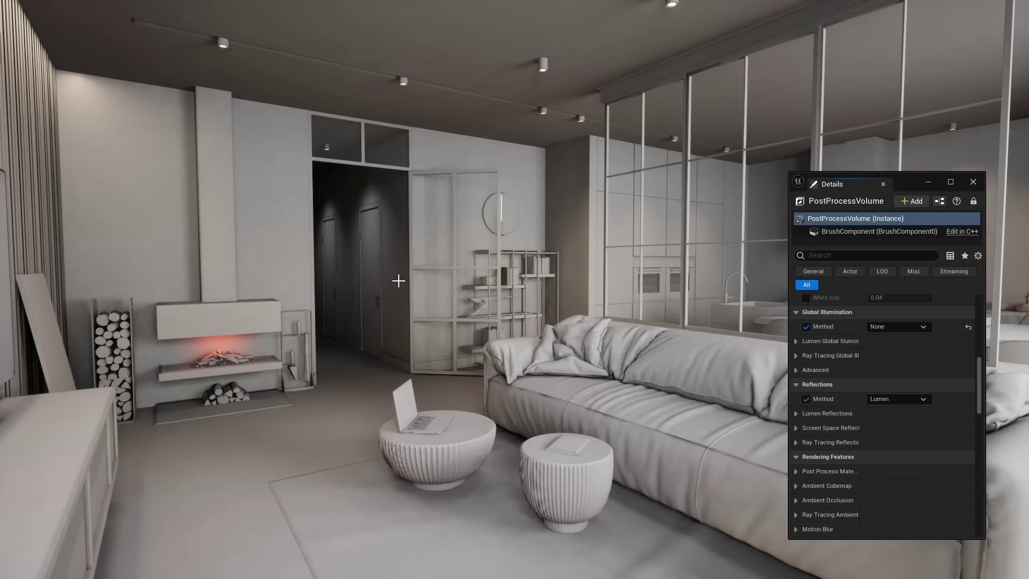
key(alt+4)
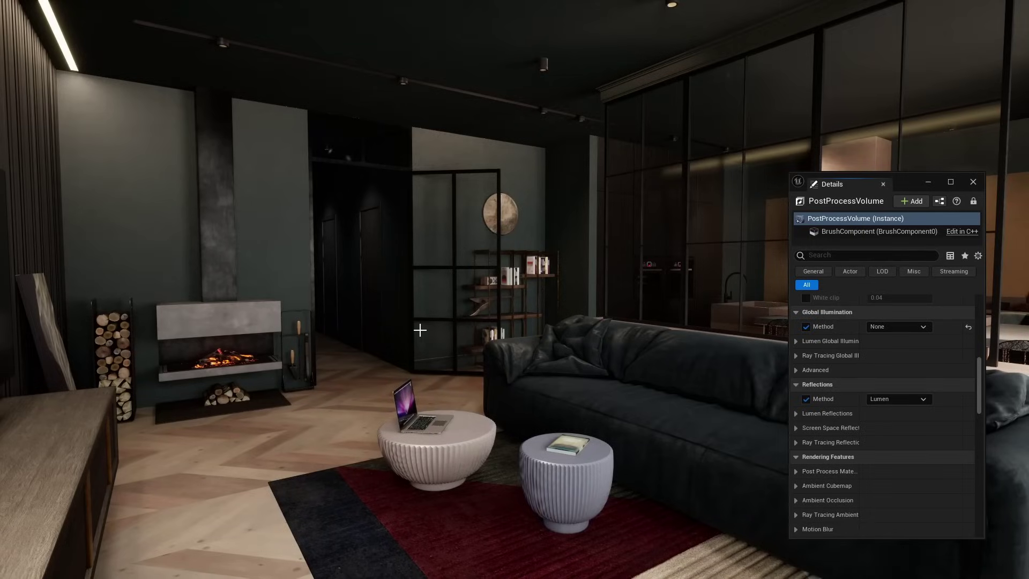
right_drag(422, 331, 431, 346)
key(g)
right_drag(526, 390, 452, 491)
click(363, 354)
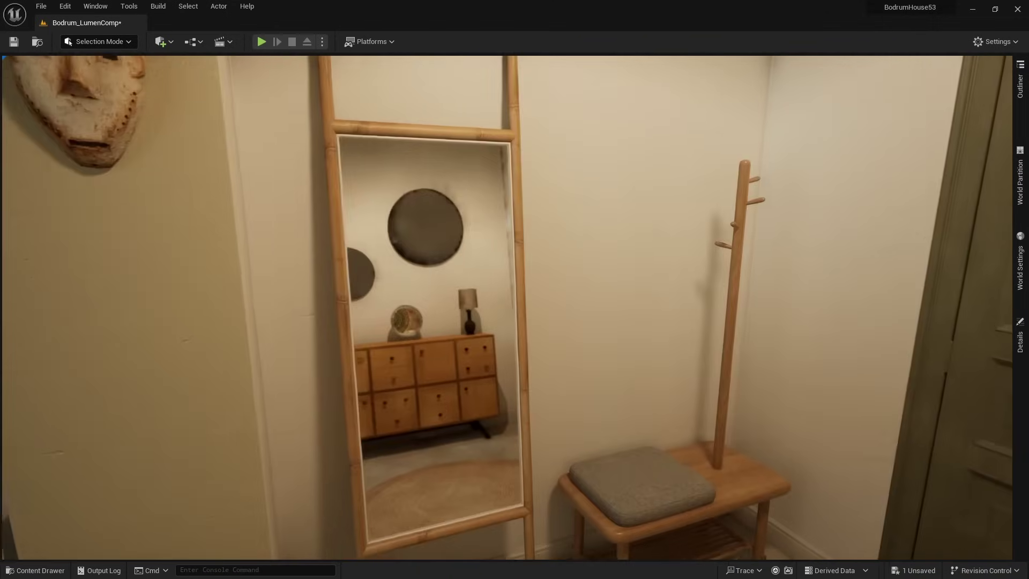
Enable the Max Reflection Bounces override under the PostProcessVolume's Lumen Reflections settings.
right_drag(434, 367, 433, 366)
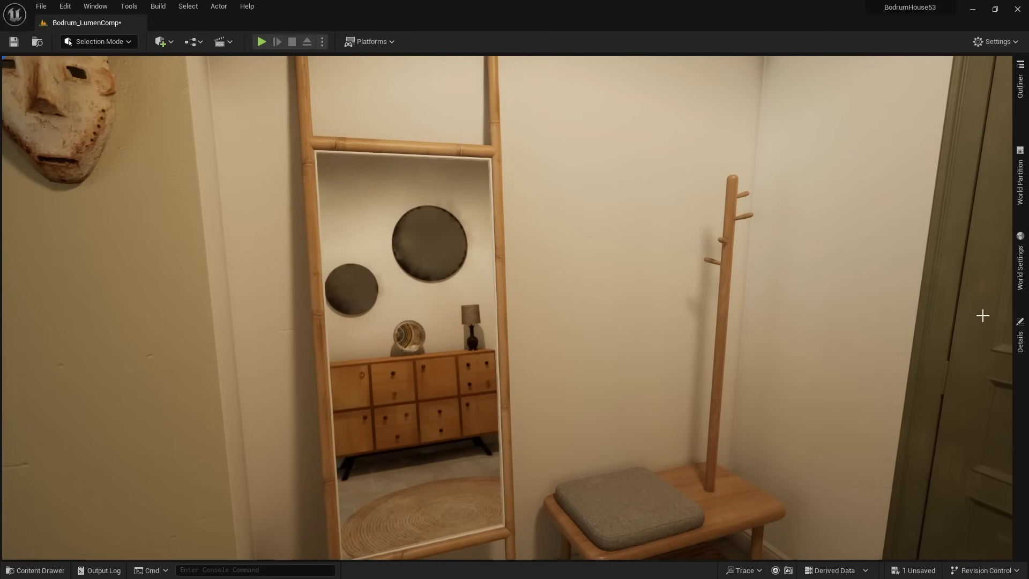
click(1021, 332)
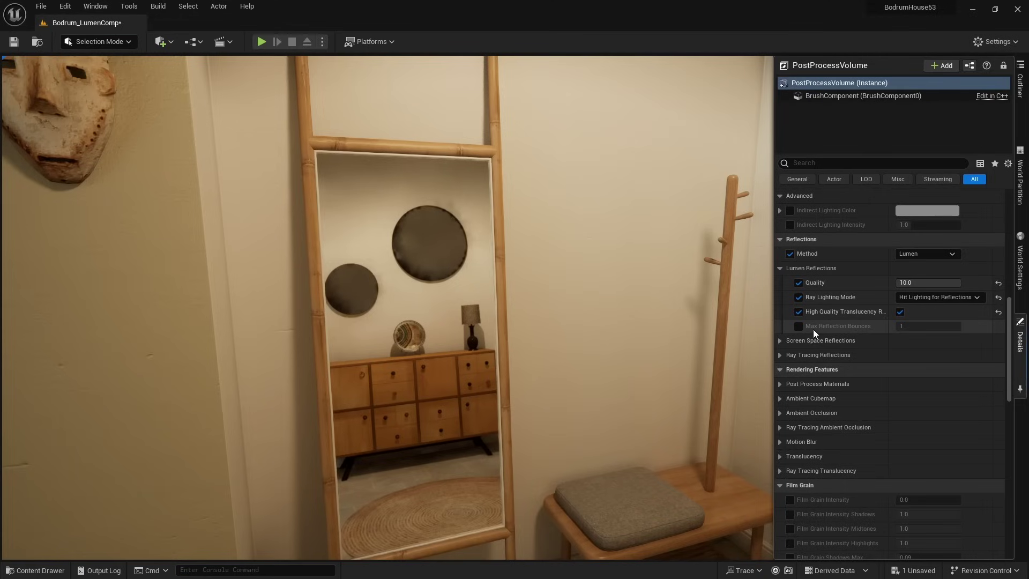
click(800, 327)
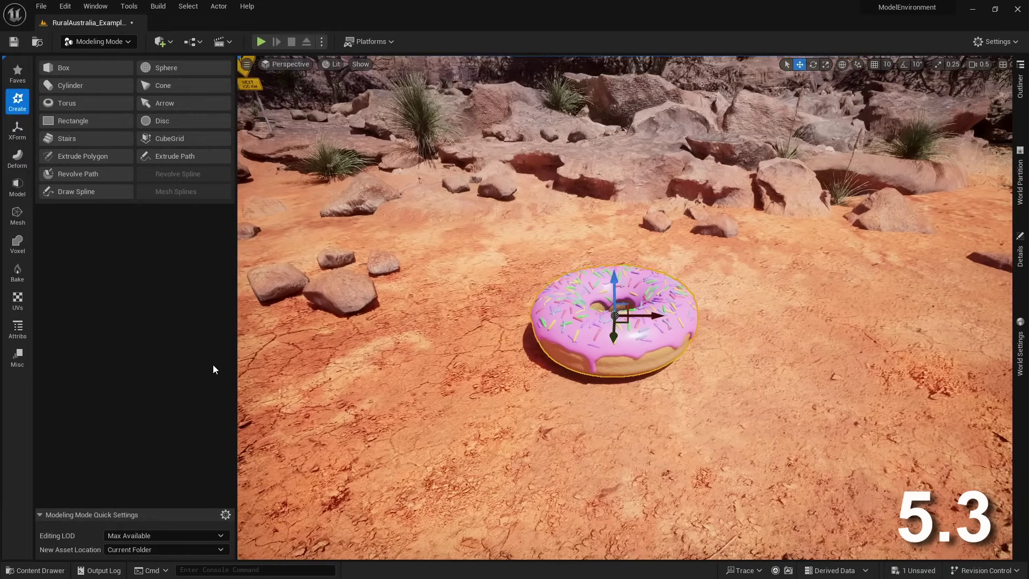
Apply the Displace tool from the Deform favourites to the donut: Perlin noise, intensity 2.0, 4 subdivisions.
click(17, 159)
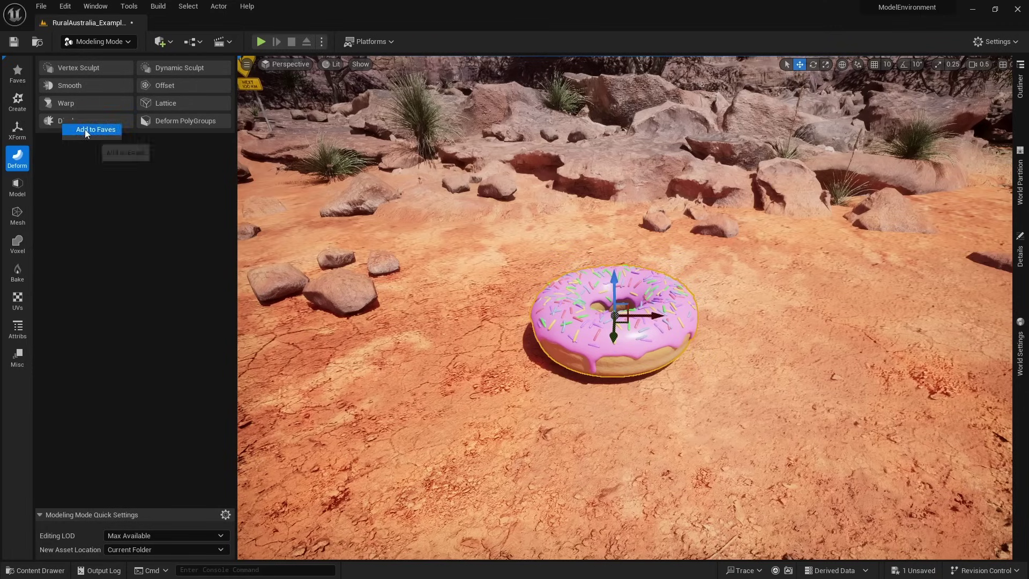
click(19, 73)
click(72, 70)
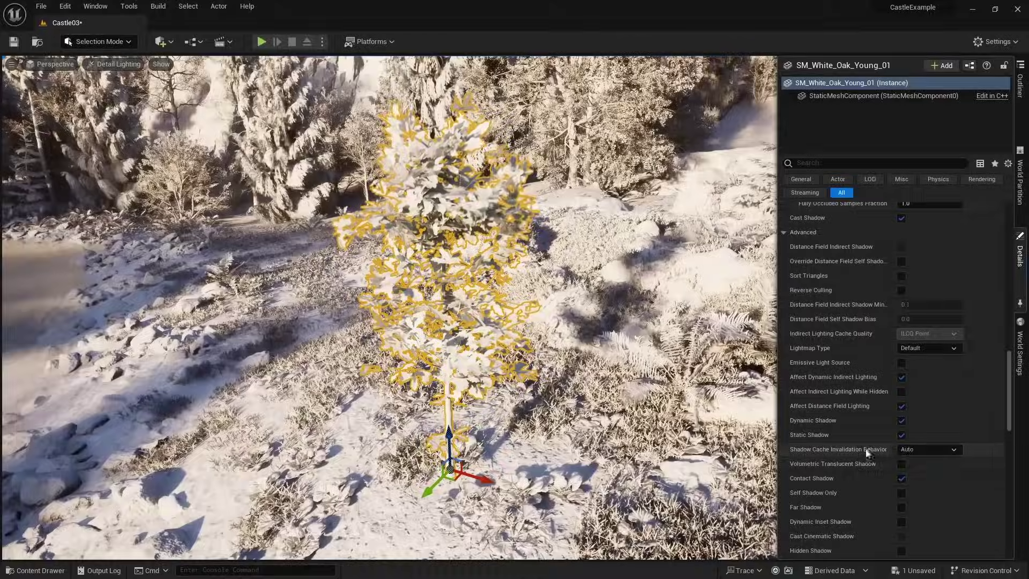
List the oak tree's Shadow Cache Invalidation Behavior options, leaving it at Auto.
click(940, 449)
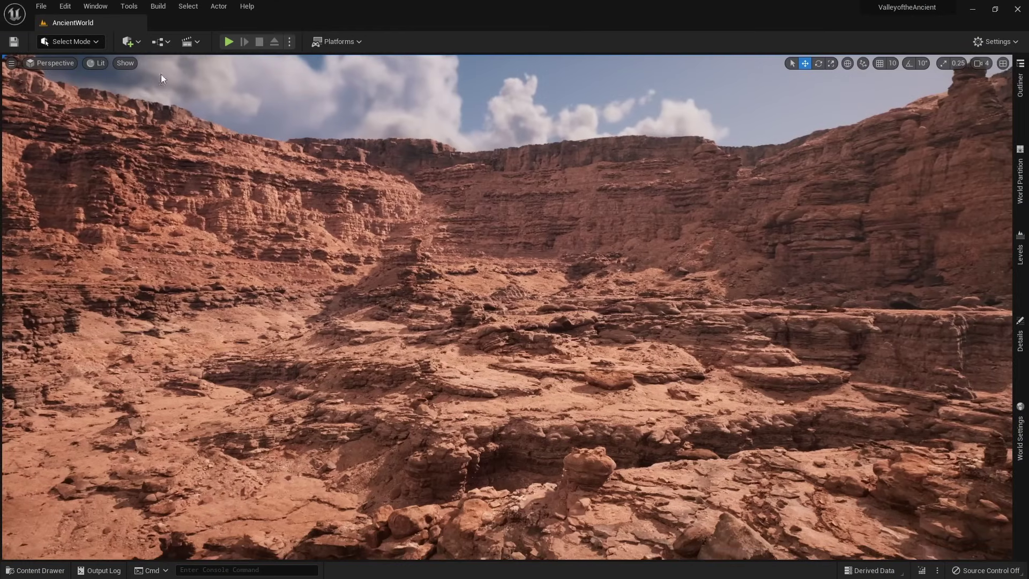
Switch the viewport to the Nanite Visualization Triangles view mode to show the canyon's triangles.
click(96, 64)
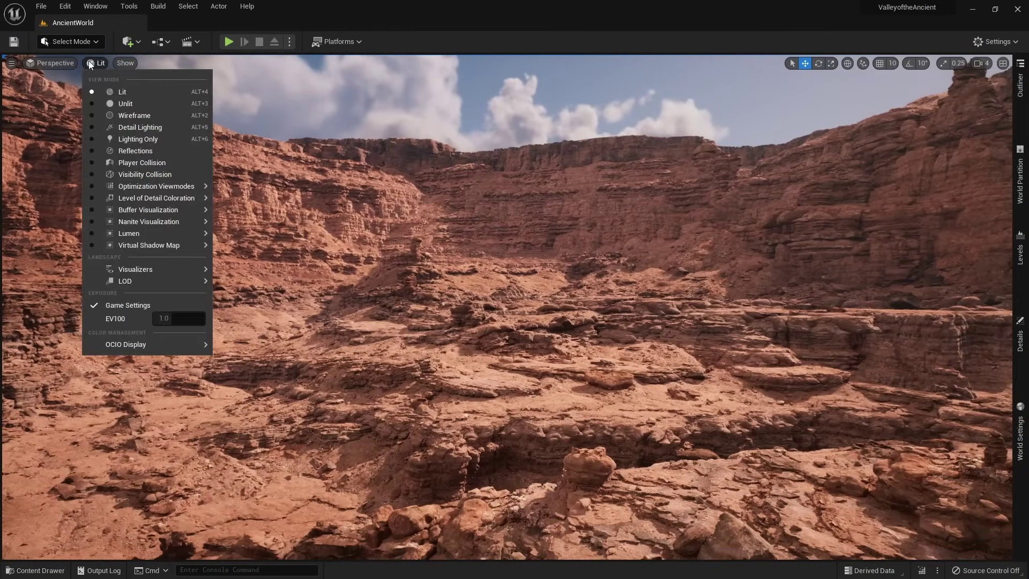
mouse_move(150, 223)
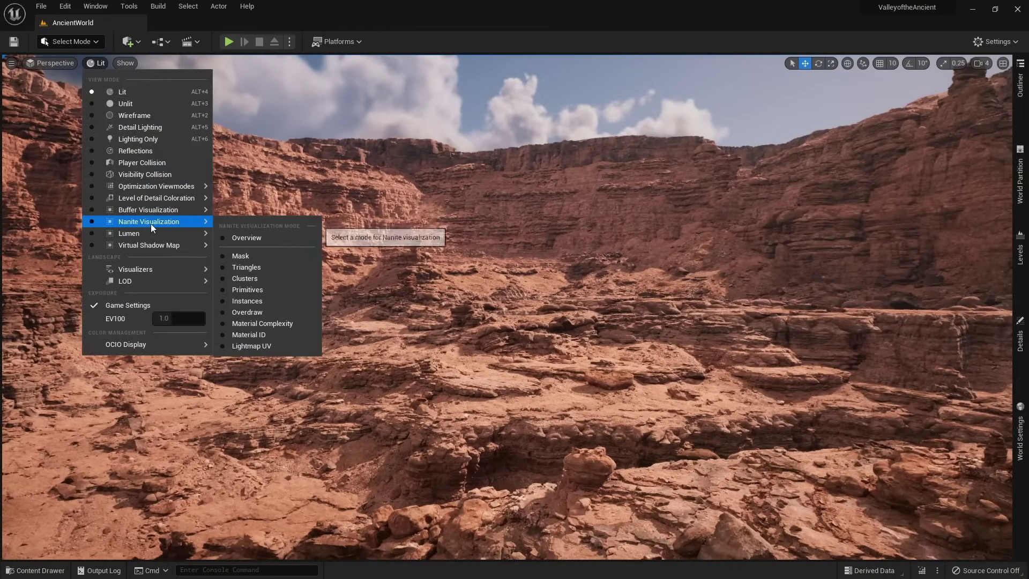
click(252, 266)
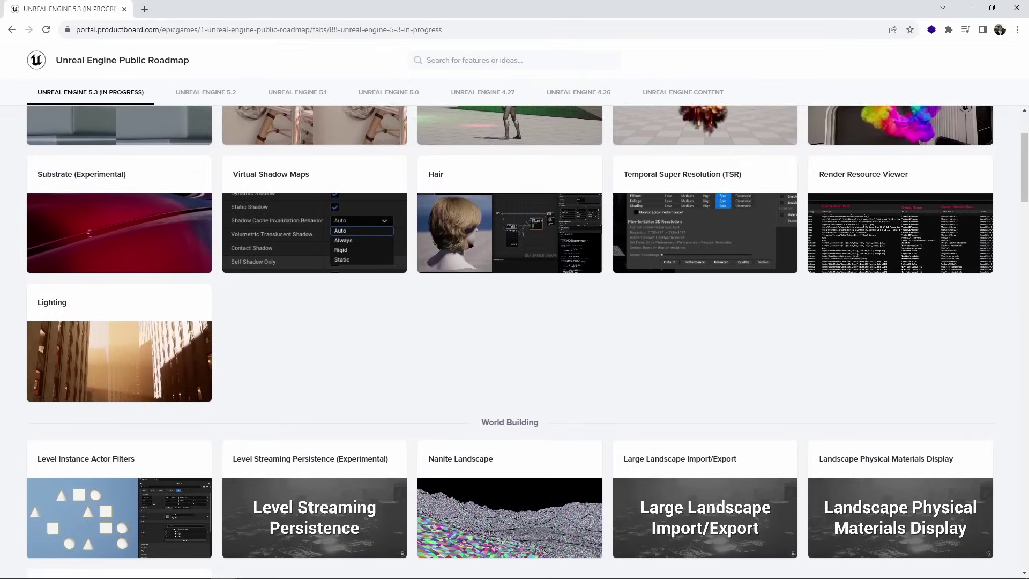
Scroll the 5.3 In Progress roadmap past Lighting to the World Building and PCG features.
scroll(510, 343, down, 2)
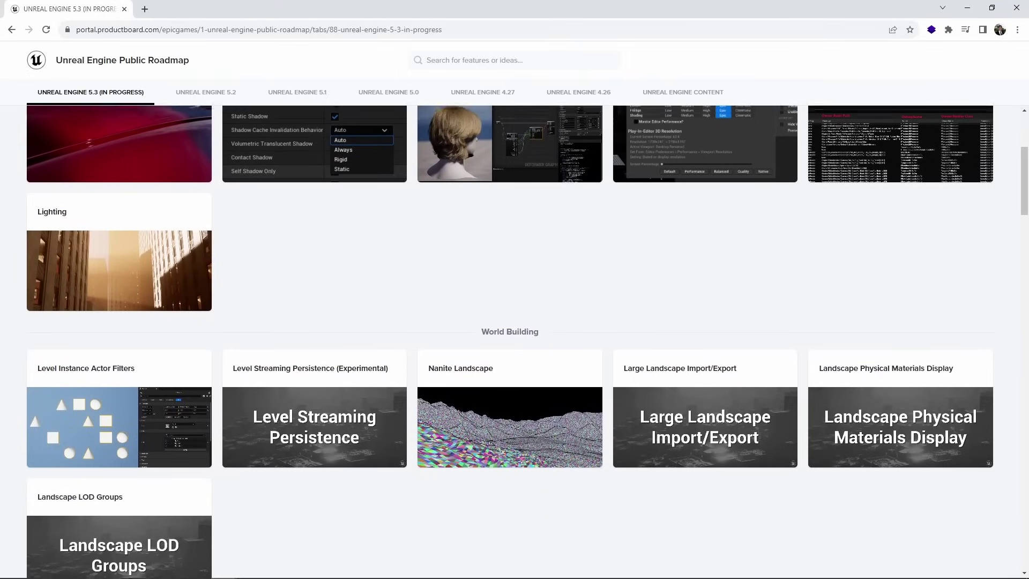
scroll(509, 343, down, 2)
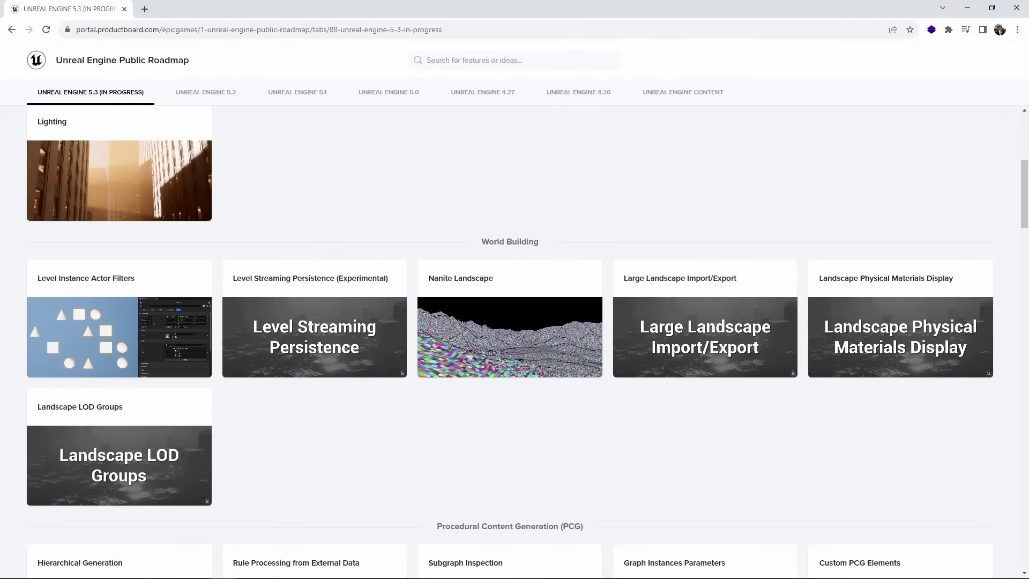
scroll(509, 343, down, 2)
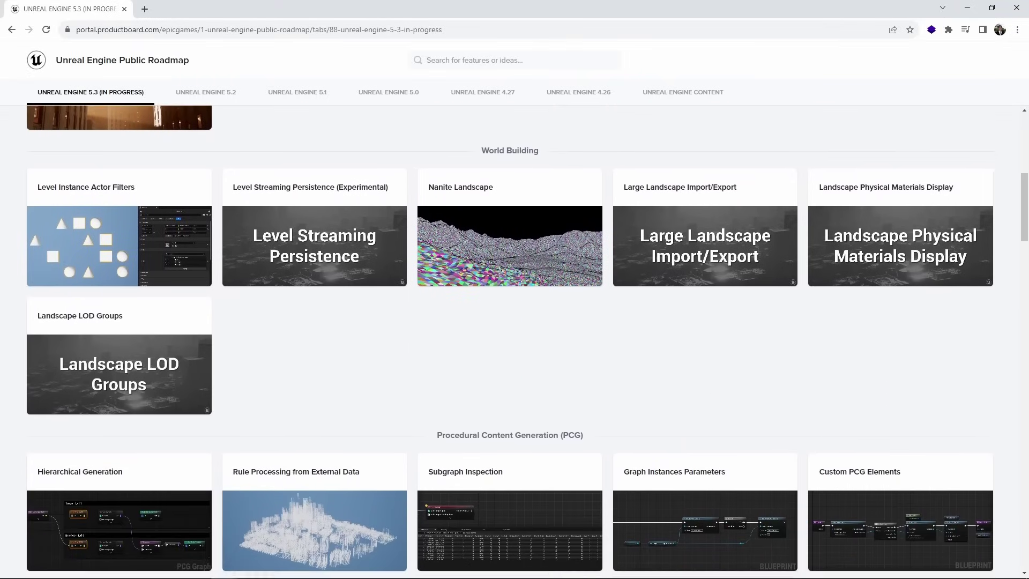
scroll(509, 343, down, 2)
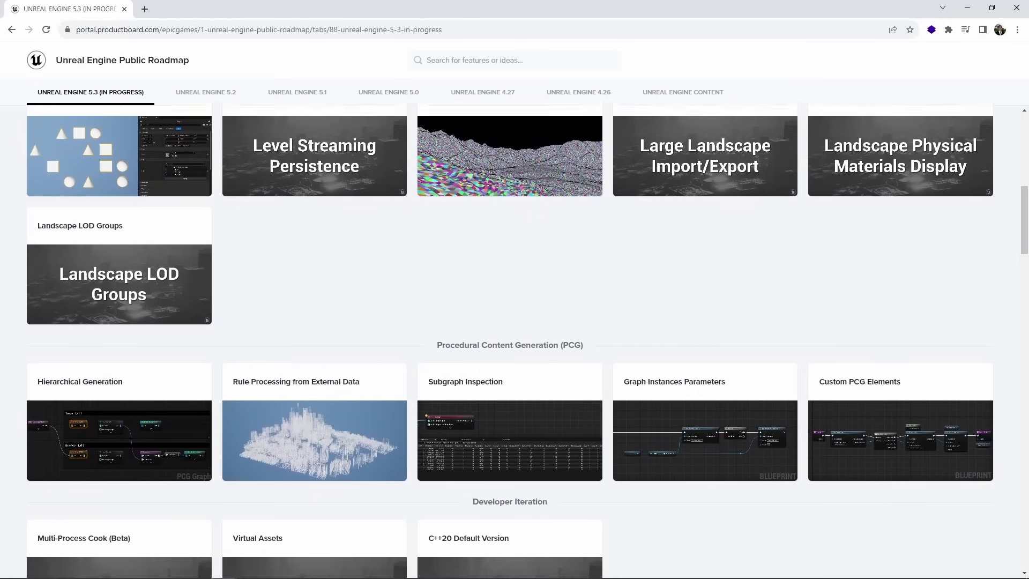
scroll(509, 343, down, 2)
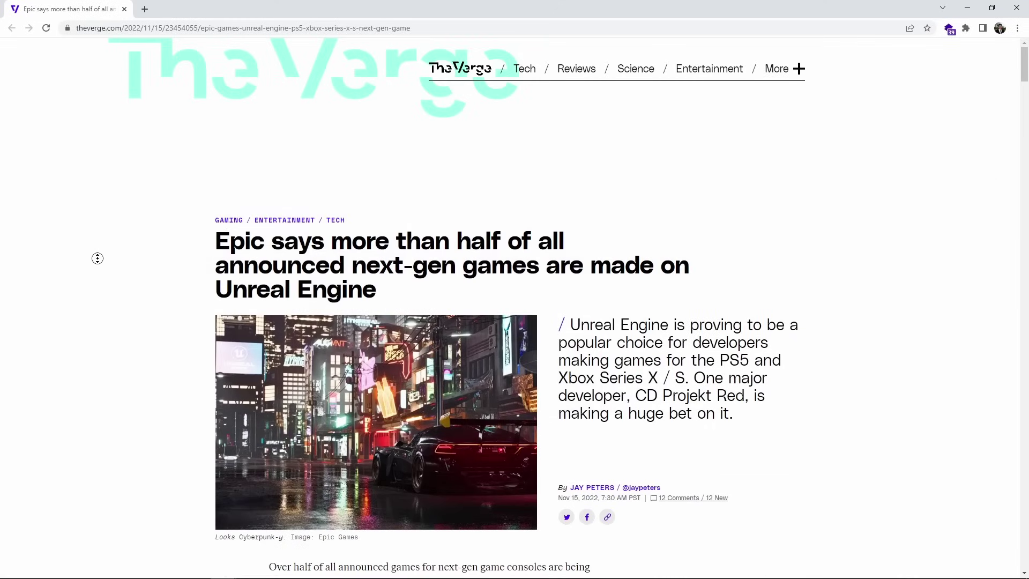
scroll(97, 258, down, 2)
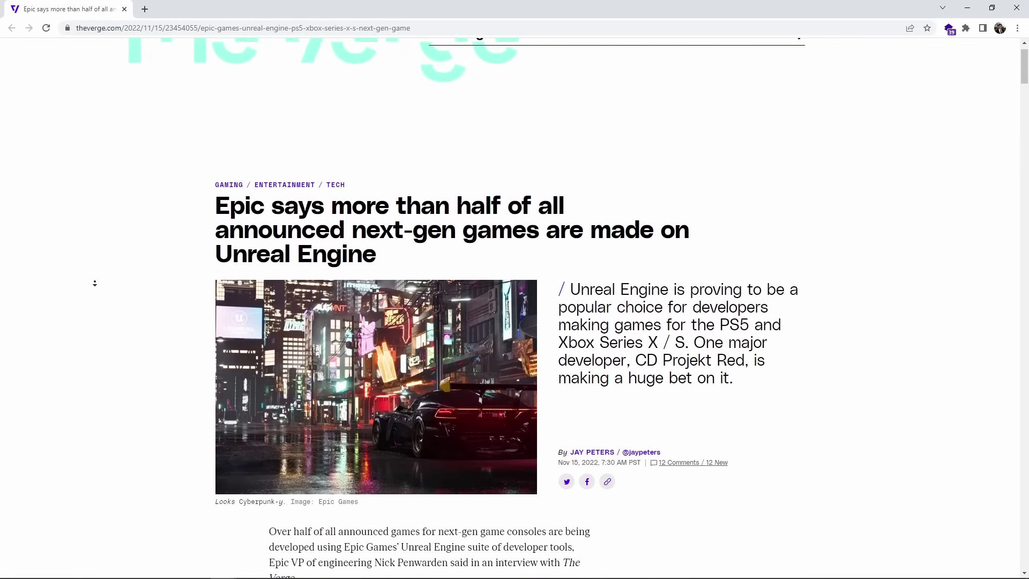